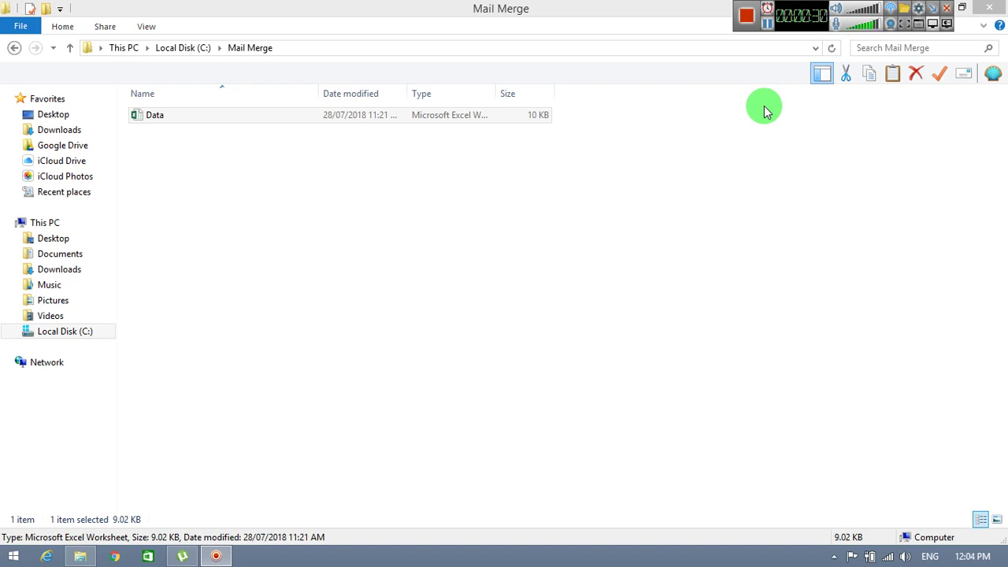
Open the Data Excel workbook from the C:\Mail Merge folder
{"action": "double_click", "coordinate": [200, 115]}
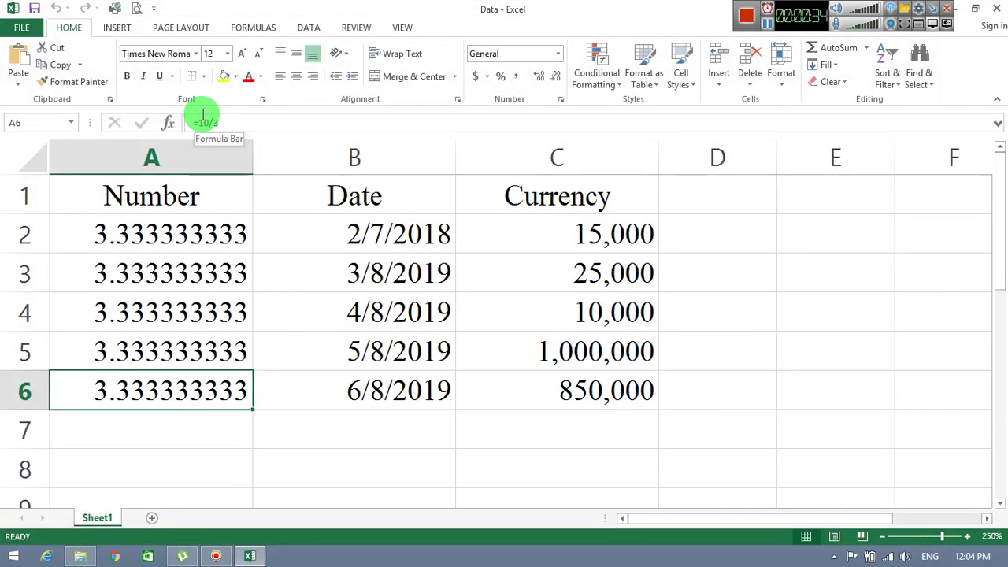
Select the Number values A2:A6 and the dates B2:B6 to inspect their formats
{"action": "left_click", "coordinate": [139, 203]}
{"action": "left_click_drag", "start_coordinate": [148, 232], "coordinate": [168, 392]}
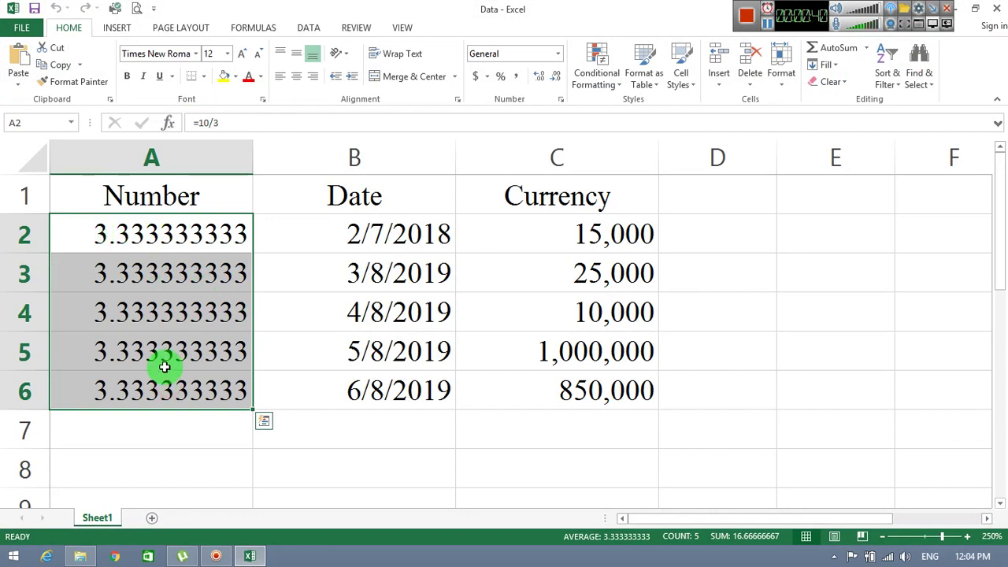
{"action": "left_click_drag", "start_coordinate": [205, 239], "coordinate": [192, 387]}
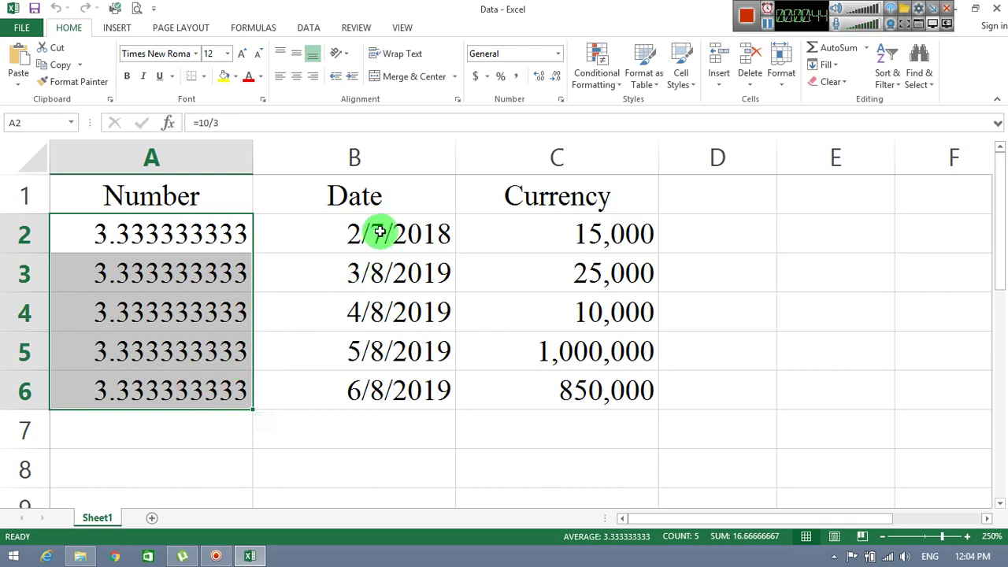
{"action": "left_click_drag", "start_coordinate": [371, 233], "coordinate": [383, 396]}
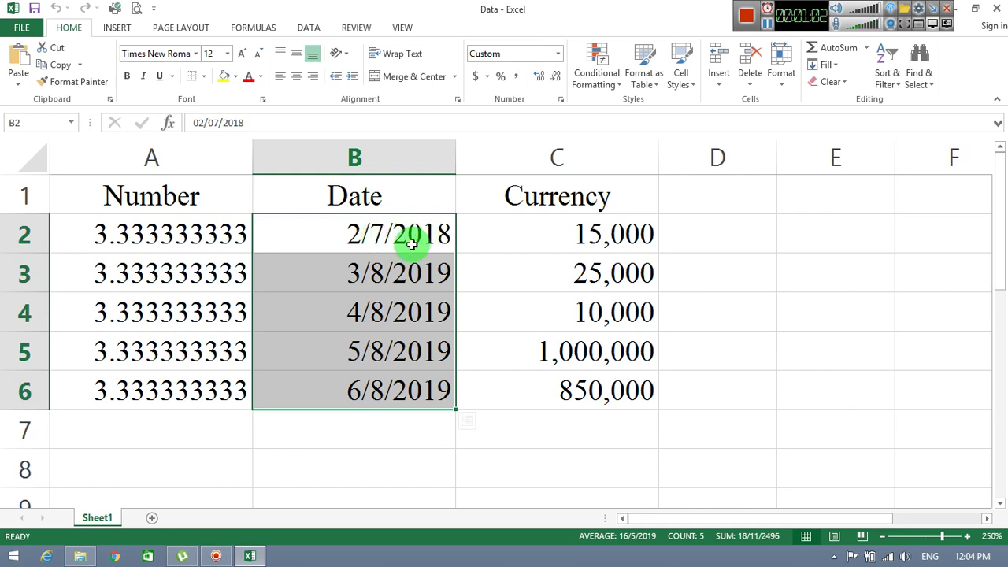
Inspect the Currency amounts in C2:C6, then start Word with winword from the Run prompt
{"action": "left_click_drag", "start_coordinate": [569, 236], "coordinate": [559, 393]}
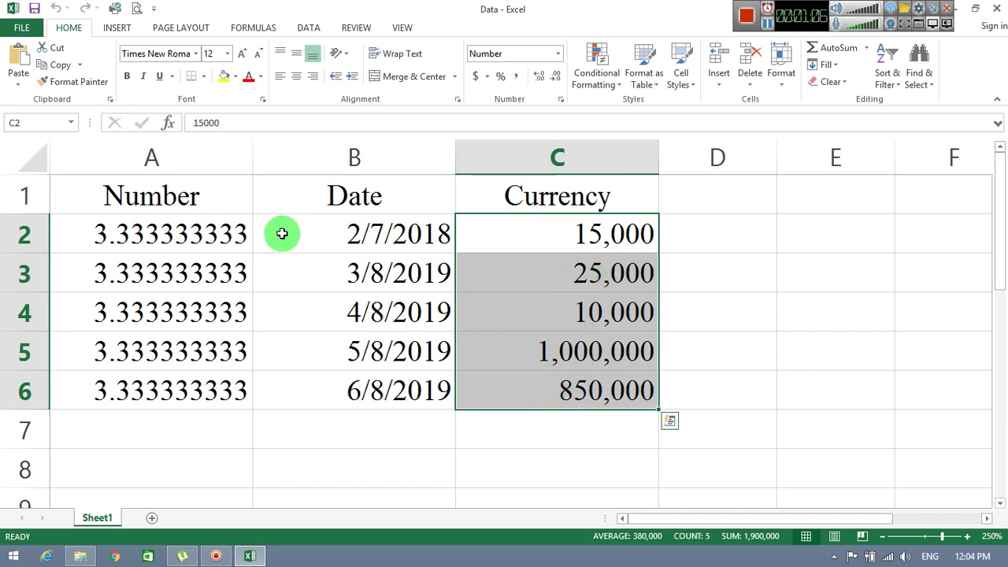
{"action": "left_click", "coordinate": [198, 239]}
{"action": "left_click_drag", "start_coordinate": [252, 241], "coordinate": [545, 259]}
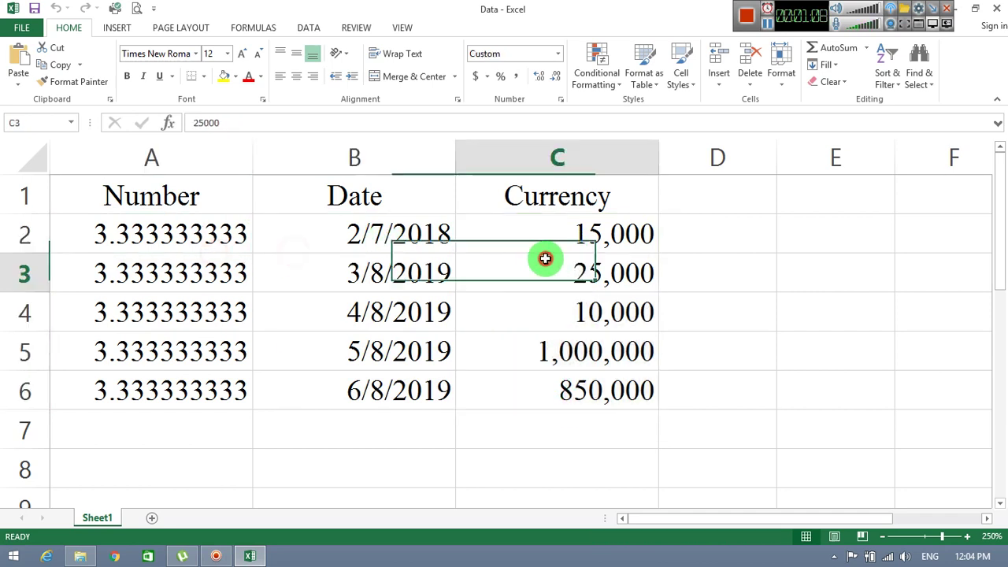
{"action": "left_click", "coordinate": [533, 316]}
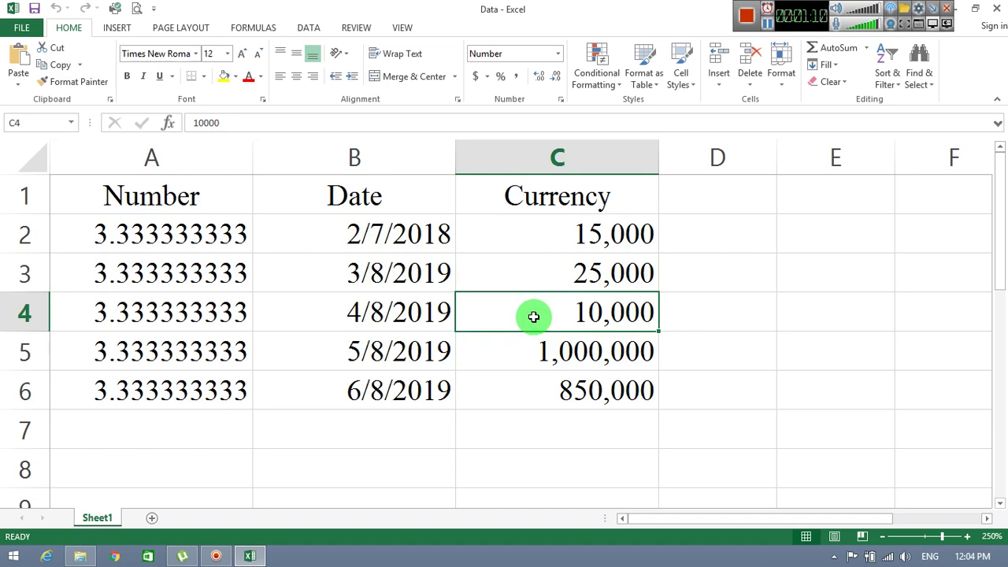
{"action": "key", "text": "super+r"}
Create a blank Word document set to Times New Roman, size 16
{"action": "key", "text": "Return"}
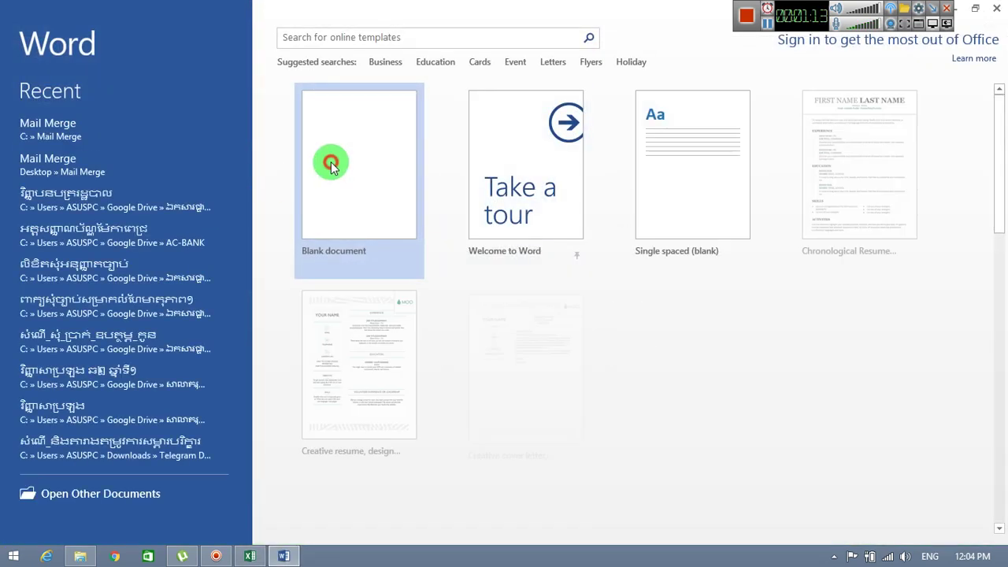
{"action": "left_click", "coordinate": [331, 163]}
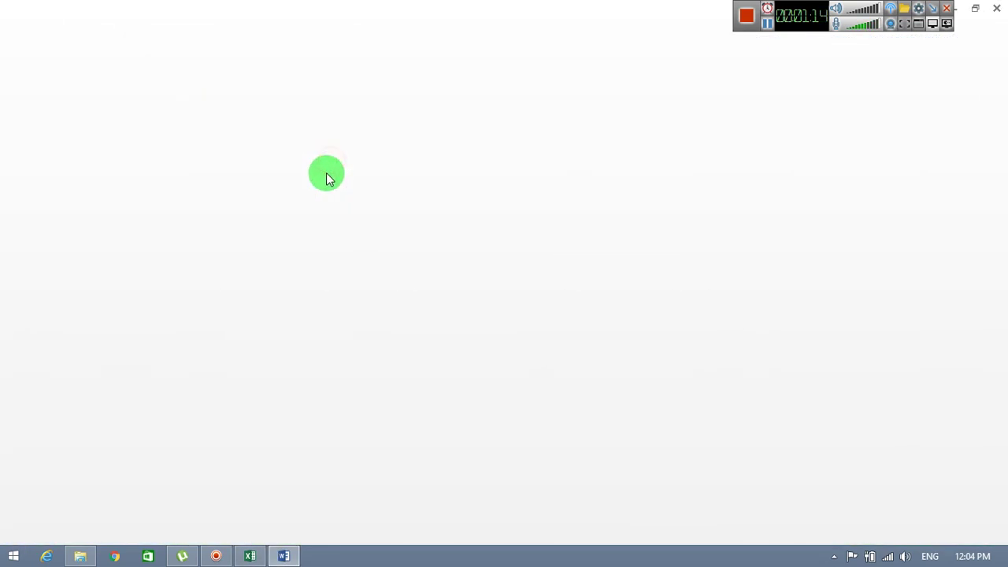
{"action": "left_click", "coordinate": [175, 53]}
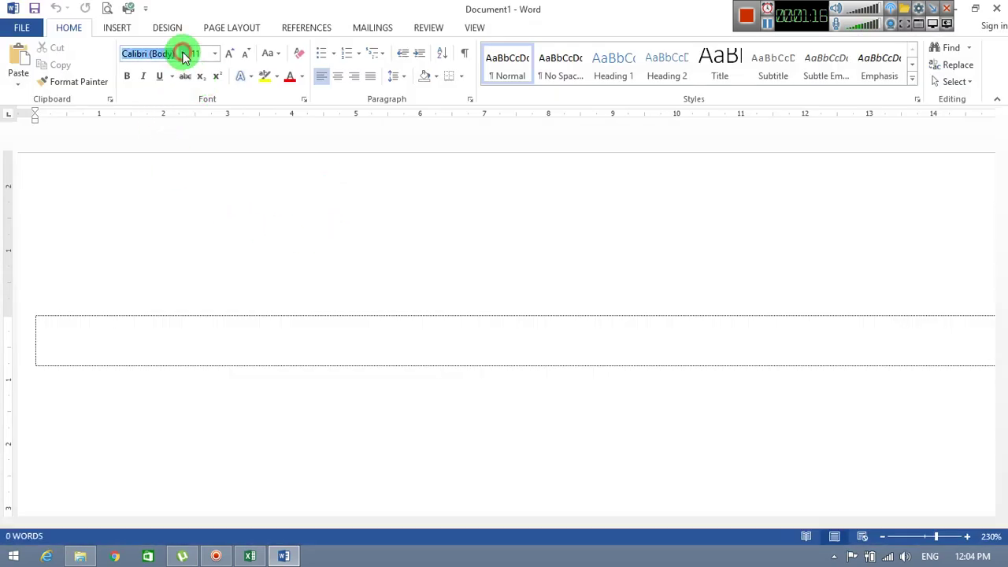
{"action": "left_click", "coordinate": [183, 53]}
{"action": "type", "text": "Times New Ro"}
{"action": "key", "text": "Return"}
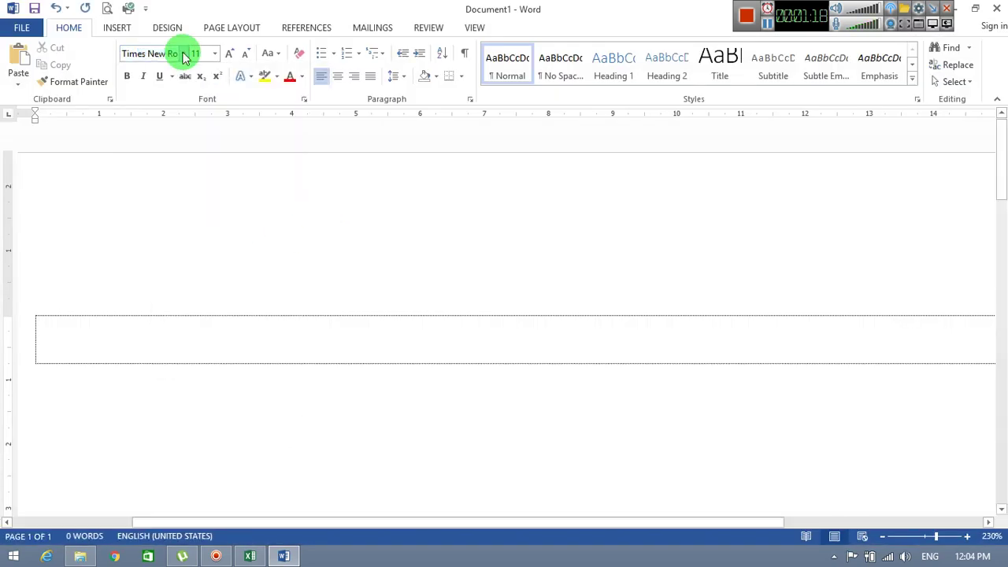
{"action": "left_click", "coordinate": [196, 54]}
{"action": "type", "text": "1"}
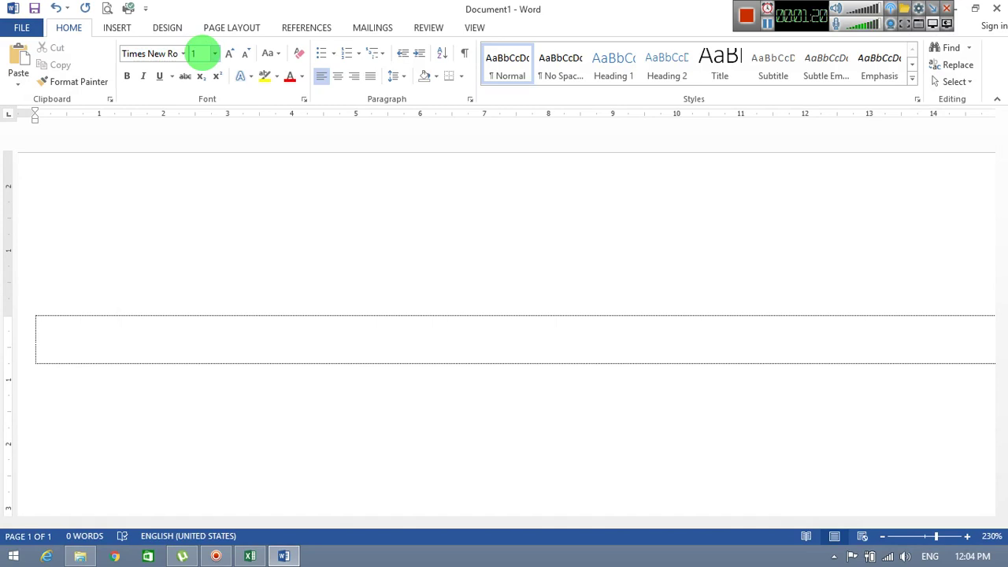
{"action": "type", "text": "6"}
{"action": "key", "text": "Return"}
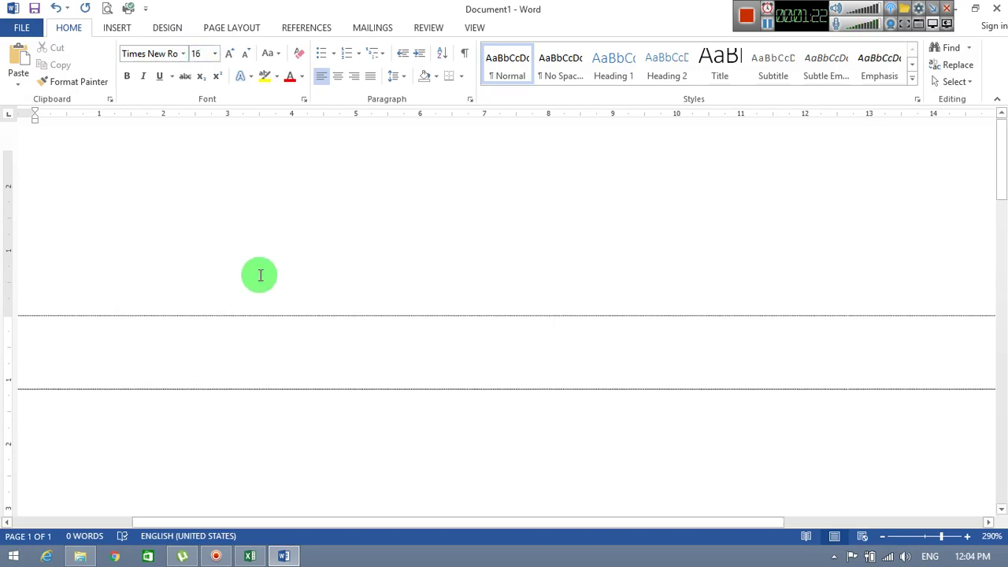
Fill three table rows with 1-Number, 2-Date and 3-Currency
{"action": "scroll", "coordinate": [259, 275], "scroll_direction": "up", "scroll_amount": 6, "text": "ctrl"}
{"action": "mouse_move", "coordinate": [765, 525]}
{"action": "left_mouse_down"}
{"action": "mouse_move", "coordinate": [662, 524]}
{"action": "mouse_move", "coordinate": [371, 488]}
{"action": "left_mouse_up"}
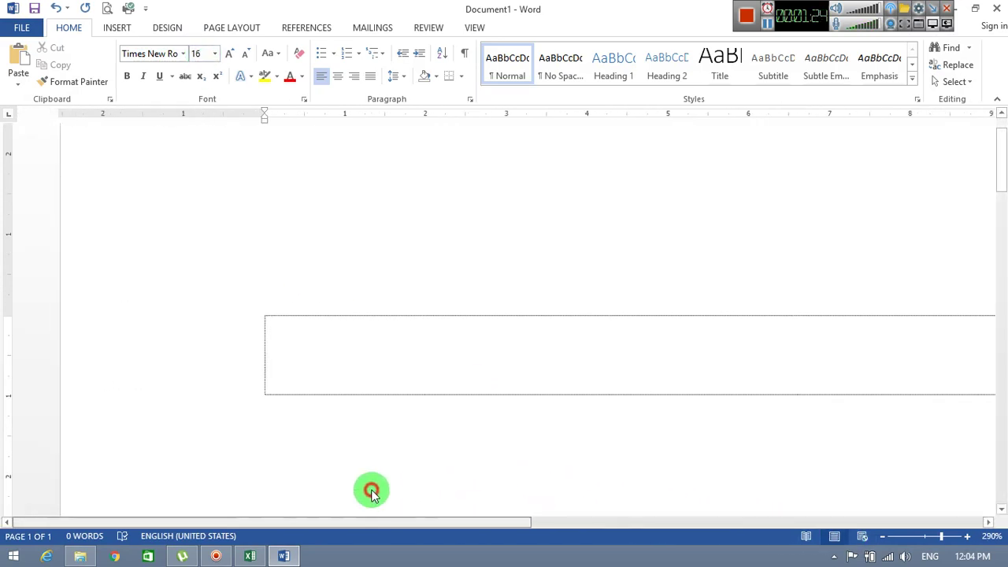
{"action": "type", "text": "1-"}
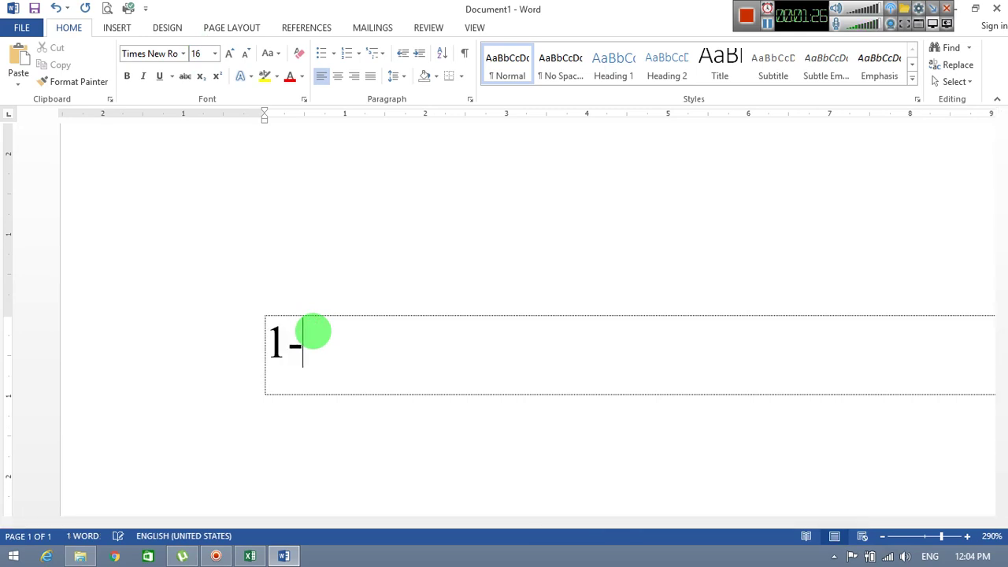
{"action": "type", "text": "Number"}
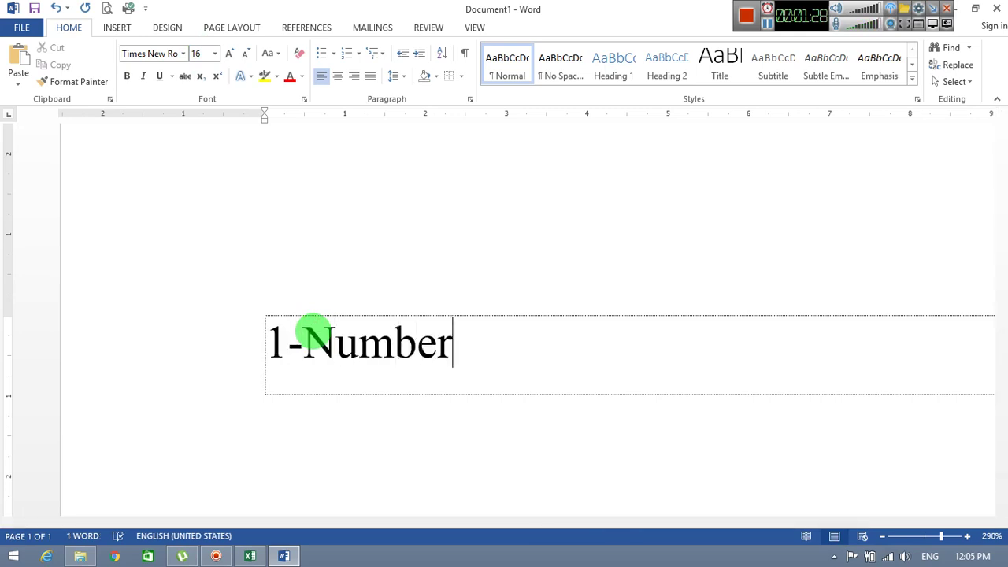
{"action": "key", "text": "Tab"}
{"action": "type", "text": "2-"}
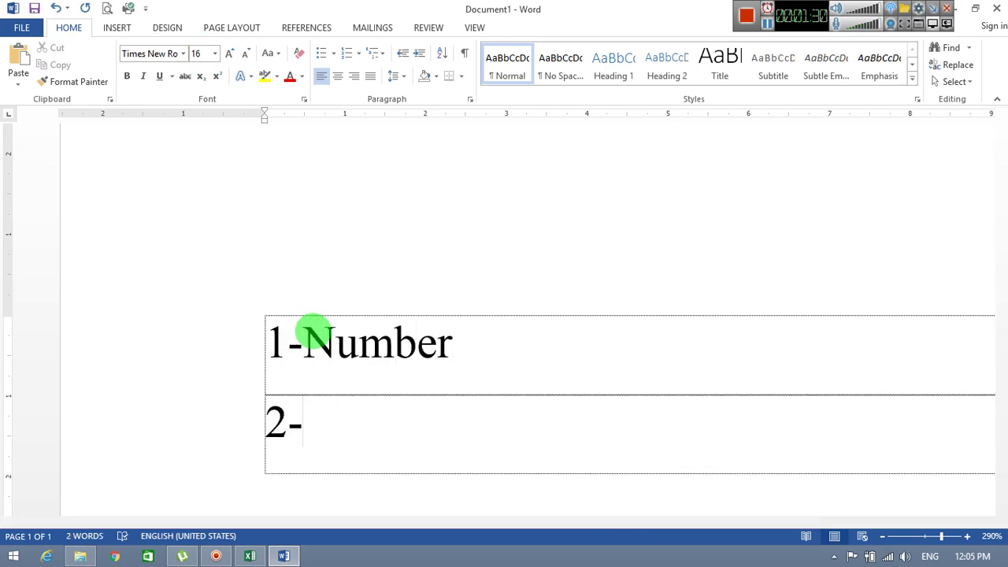
{"action": "type", "text": "Date"}
{"action": "key", "text": "Tab"}
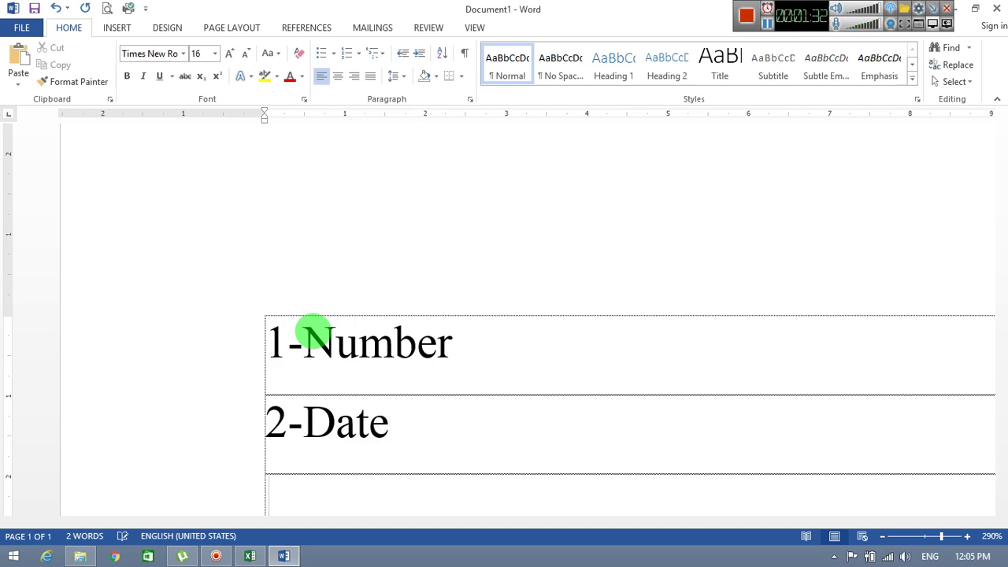
{"action": "type", "text": "3-"}
{"action": "type", "text": "Curren"}
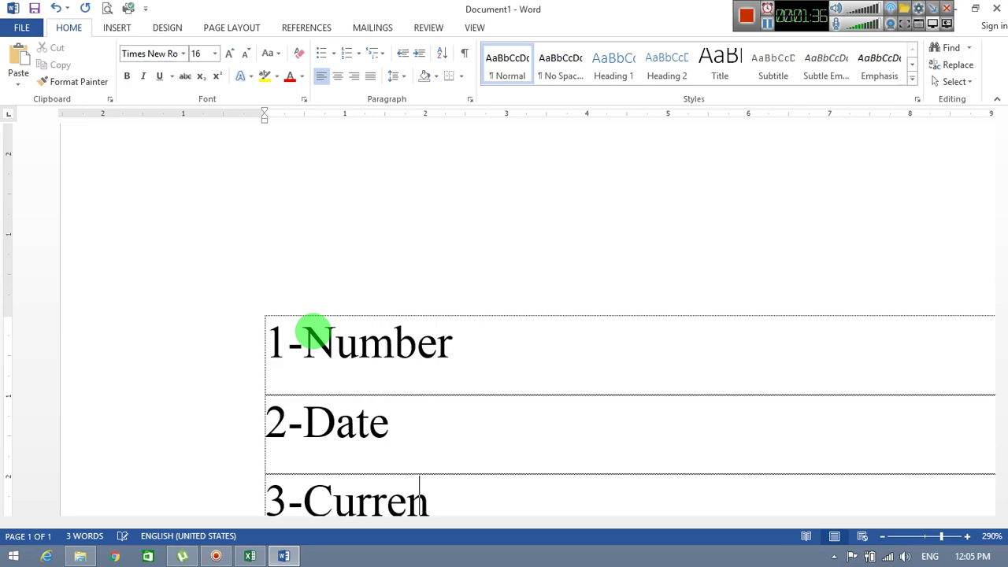
{"action": "type", "text": "cy"}
Check the three table rows and place the cursor after 1-Number
{"action": "scroll", "coordinate": [315, 322], "scroll_direction": "down", "scroll_amount": 3}
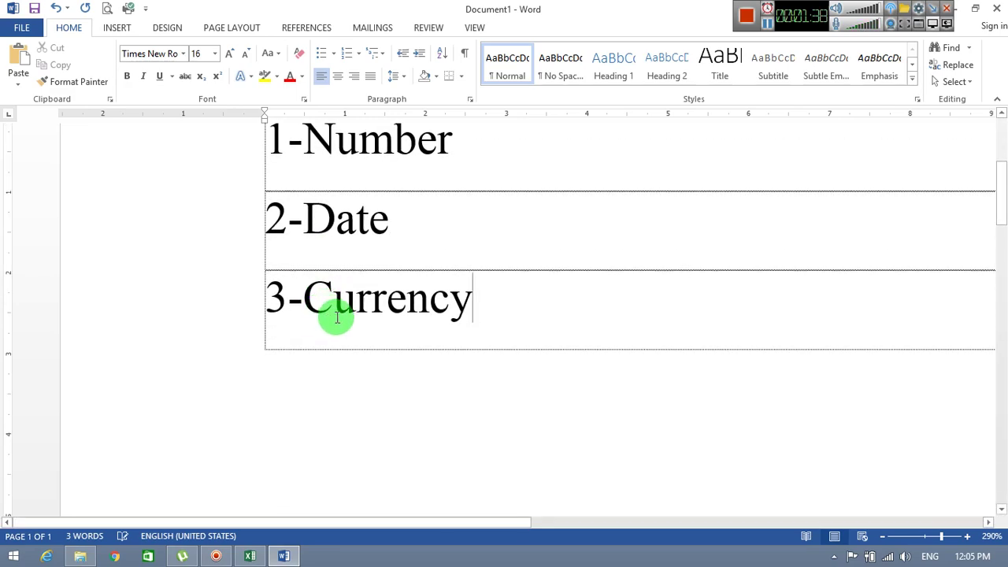
{"action": "scroll", "coordinate": [336, 315], "scroll_direction": "up", "scroll_amount": 3}
{"action": "scroll", "coordinate": [336, 314], "scroll_direction": "down", "scroll_amount": 3, "text": "ctrl"}
{"action": "scroll", "coordinate": [336, 310], "scroll_direction": "down", "scroll_amount": 2, "text": "ctrl"}
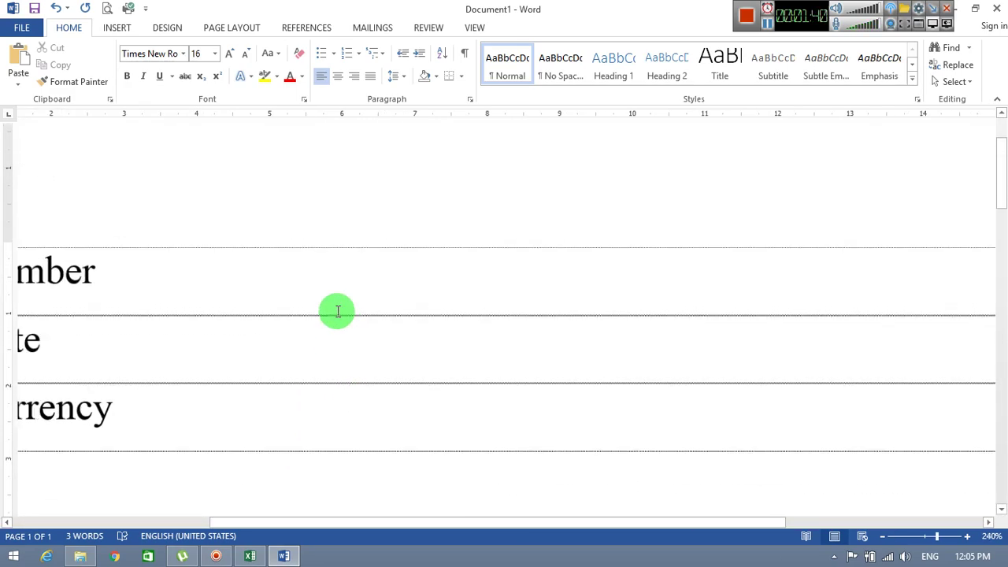
{"action": "left_click_drag", "start_coordinate": [491, 523], "coordinate": [376, 499]}
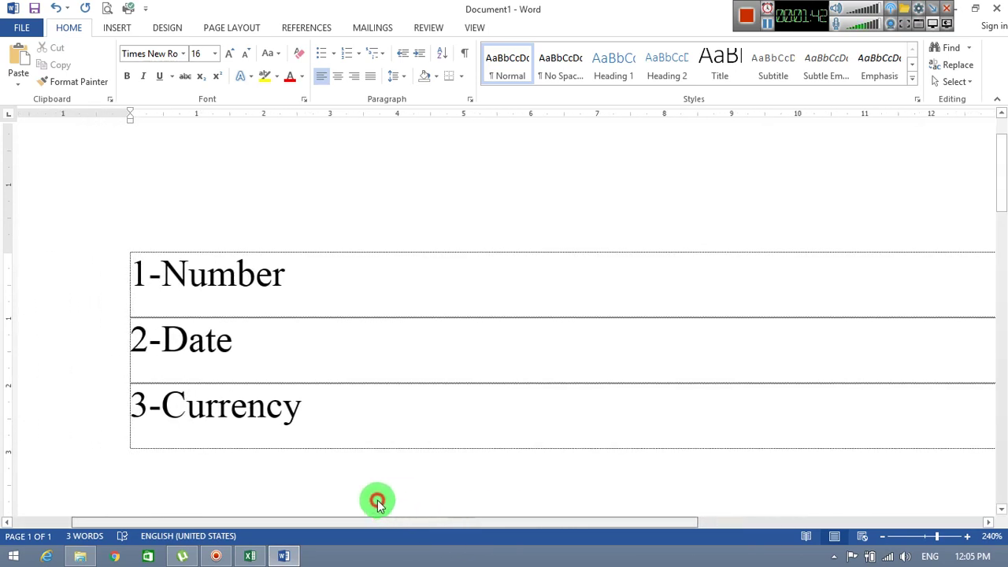
{"action": "left_click", "coordinate": [374, 262]}
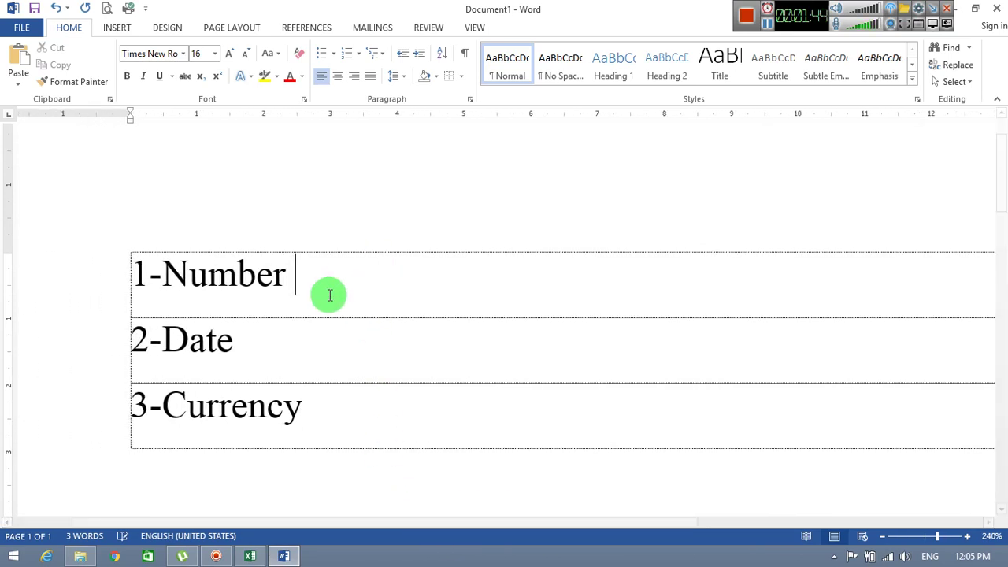
{"action": "left_click", "coordinate": [288, 333]}
{"action": "left_click", "coordinate": [320, 416]}
{"action": "left_click", "coordinate": [334, 271]}
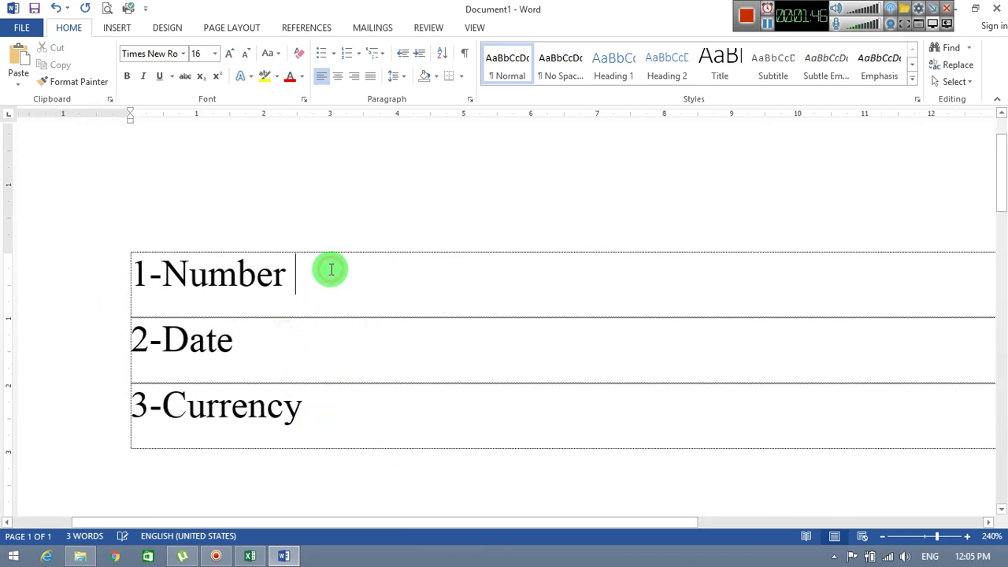
Use an existing recipient list, browsing to the Data workbook in C:\Mail Merge
{"action": "left_click", "coordinate": [383, 26]}
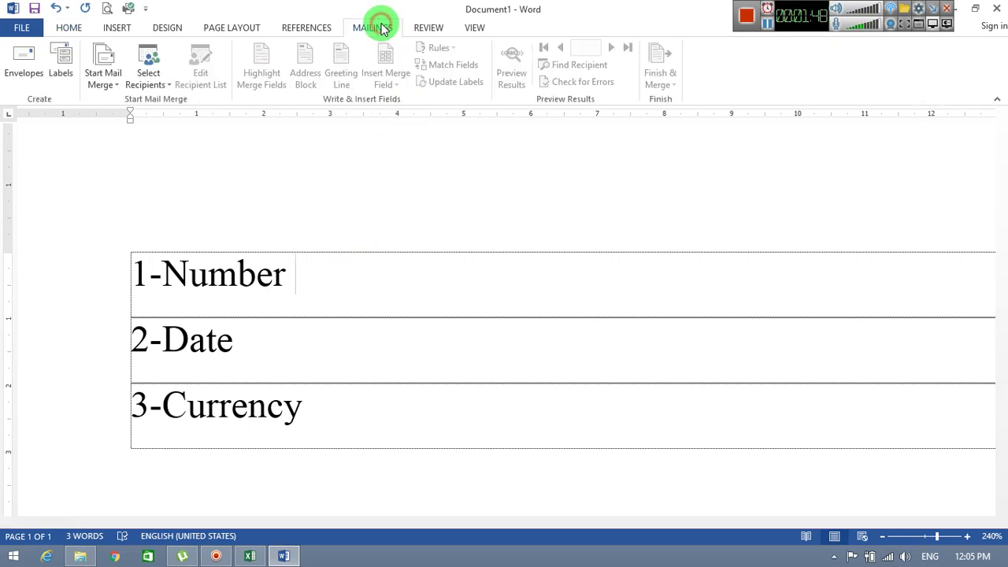
{"action": "left_click", "coordinate": [161, 82]}
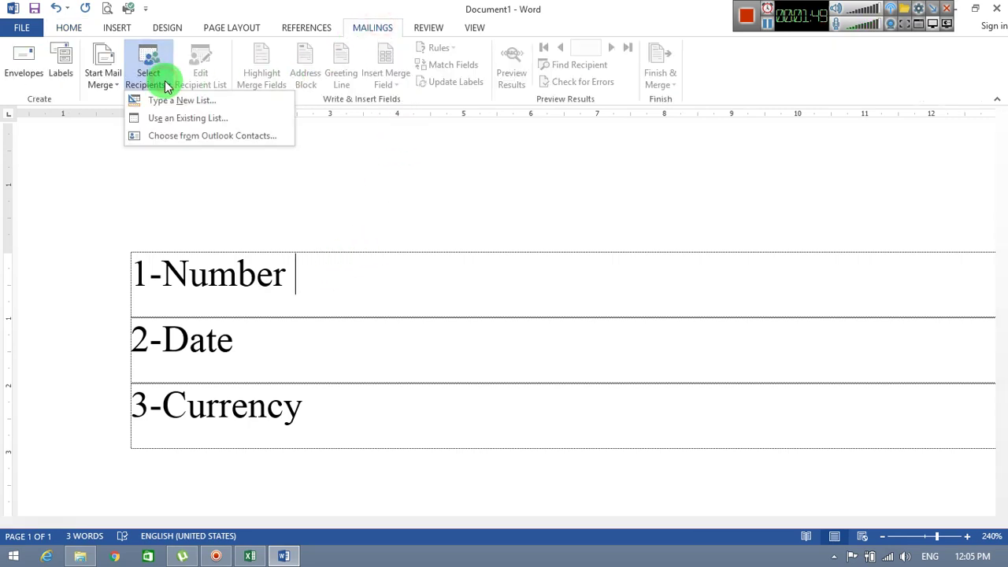
{"action": "left_click", "coordinate": [185, 122]}
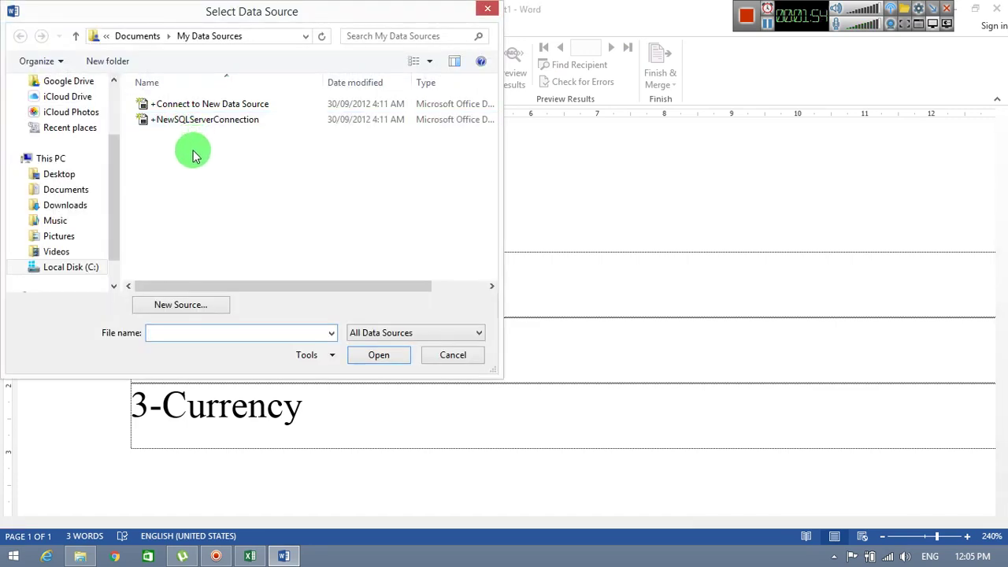
{"action": "scroll", "coordinate": [114, 197], "scroll_direction": "down", "scroll_amount": 2}
{"action": "left_click", "coordinate": [79, 235]}
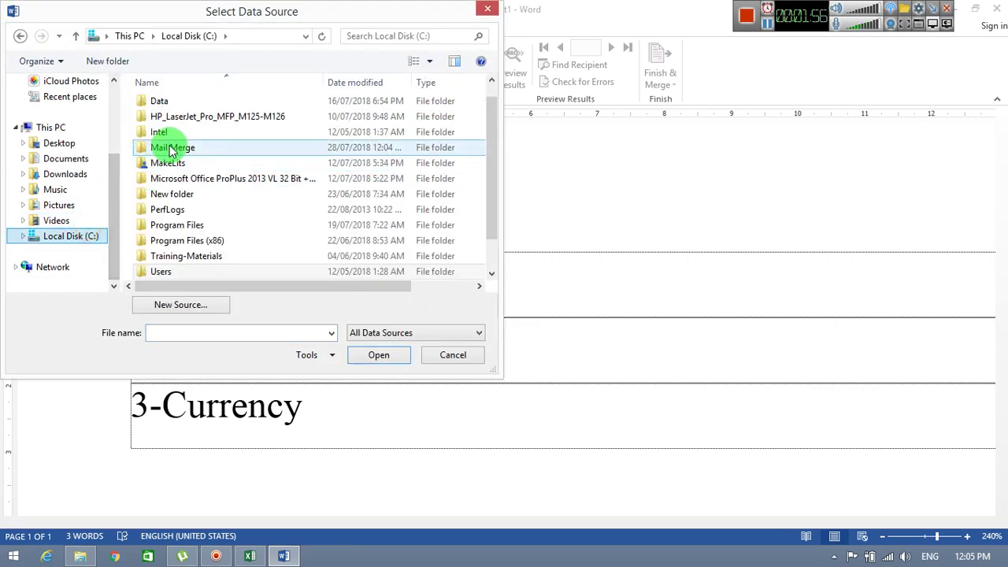
{"action": "left_click", "coordinate": [173, 148]}
{"action": "double_click", "coordinate": [172, 148]}
{"action": "left_click", "coordinate": [169, 106]}
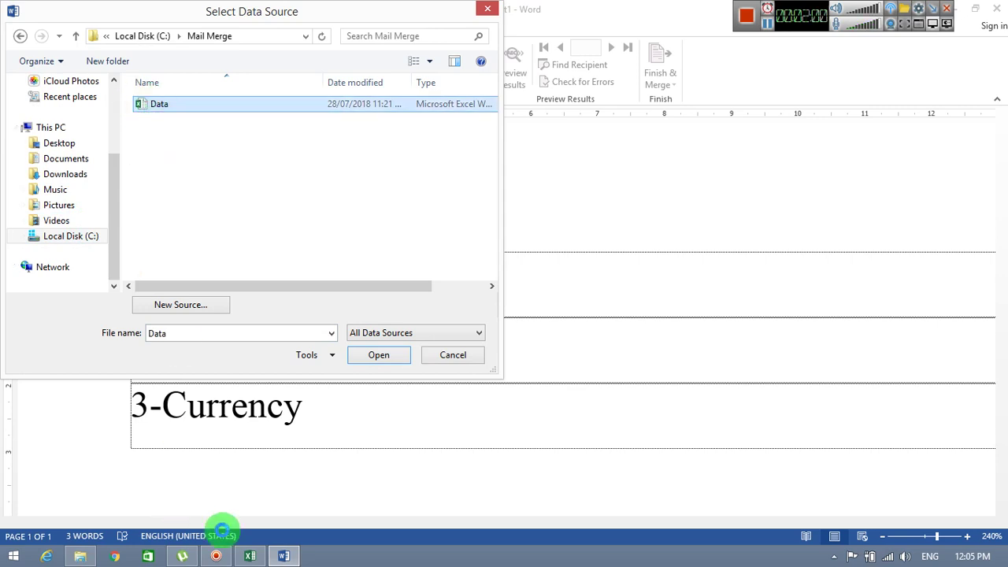
Check the Data workbook's Number, Date and Currency values in A2, B2 and C2
{"action": "left_click", "coordinate": [250, 556]}
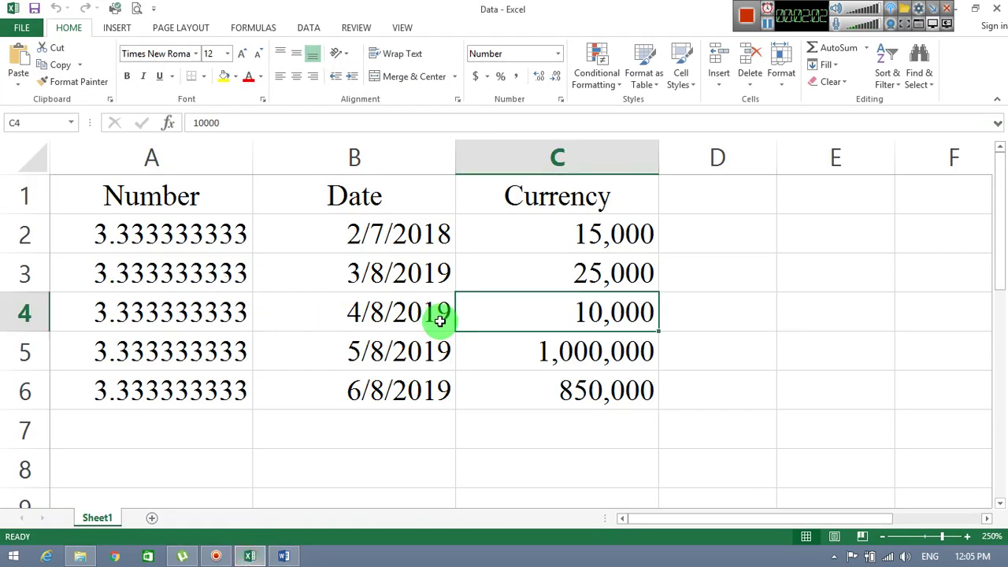
{"action": "left_click", "coordinate": [197, 235]}
{"action": "left_click", "coordinate": [390, 234]}
{"action": "left_click", "coordinate": [533, 246]}
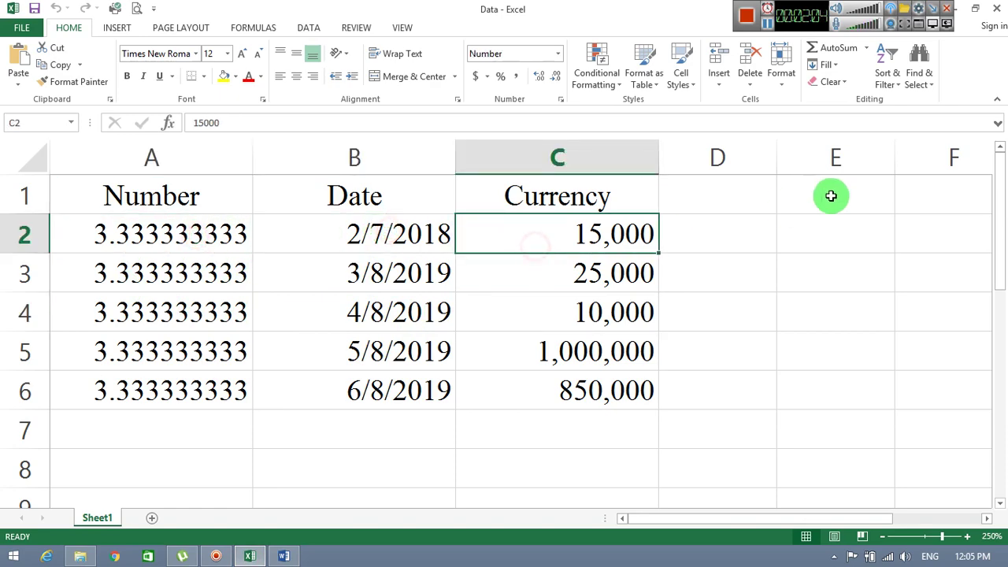
{"action": "left_click", "coordinate": [996, 9]}
Link Sheet1$ of the Data workbook, with column headers, as the recipient list
{"action": "left_click", "coordinate": [189, 106]}
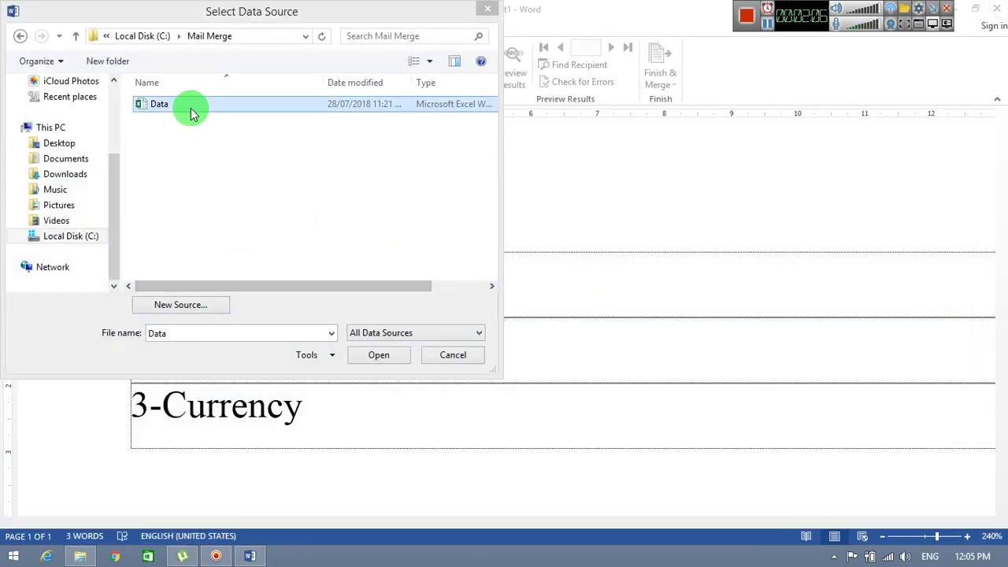
{"action": "left_click", "coordinate": [375, 354]}
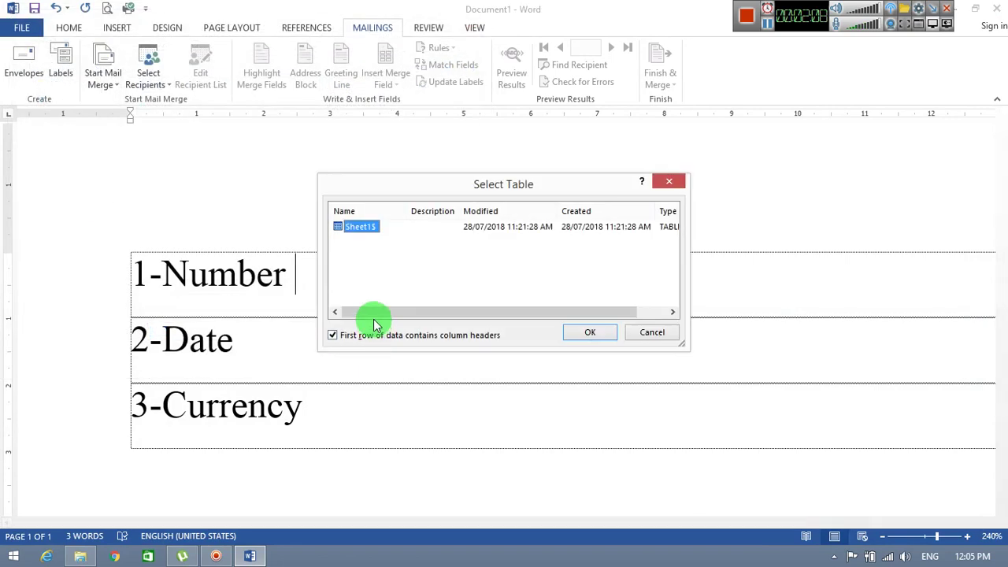
{"action": "left_click", "coordinate": [583, 336]}
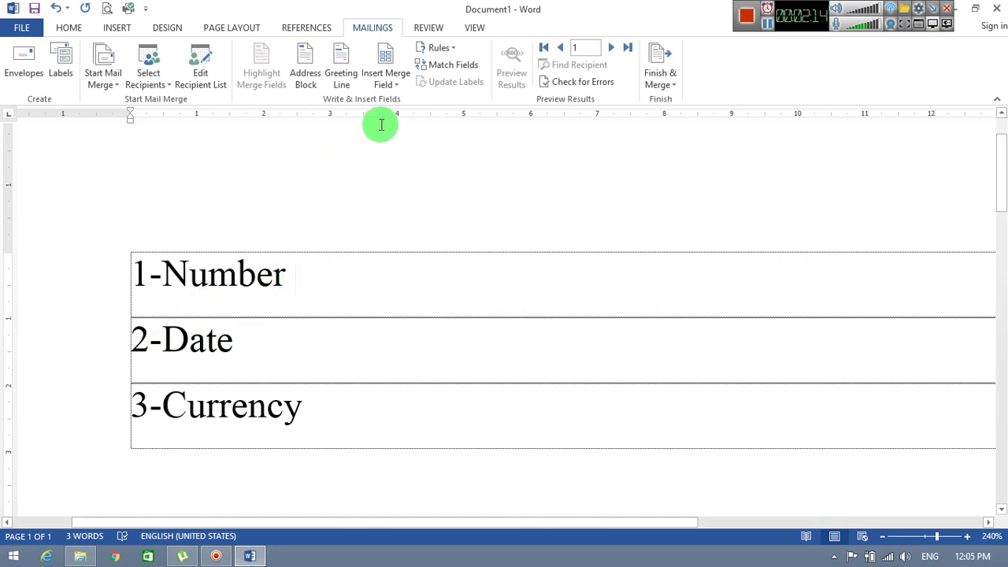
{"action": "left_click", "coordinate": [390, 81]}
Insert the «Number» field after 1-Number and the «Date» field after 2-Date
{"action": "left_click", "coordinate": [396, 105]}
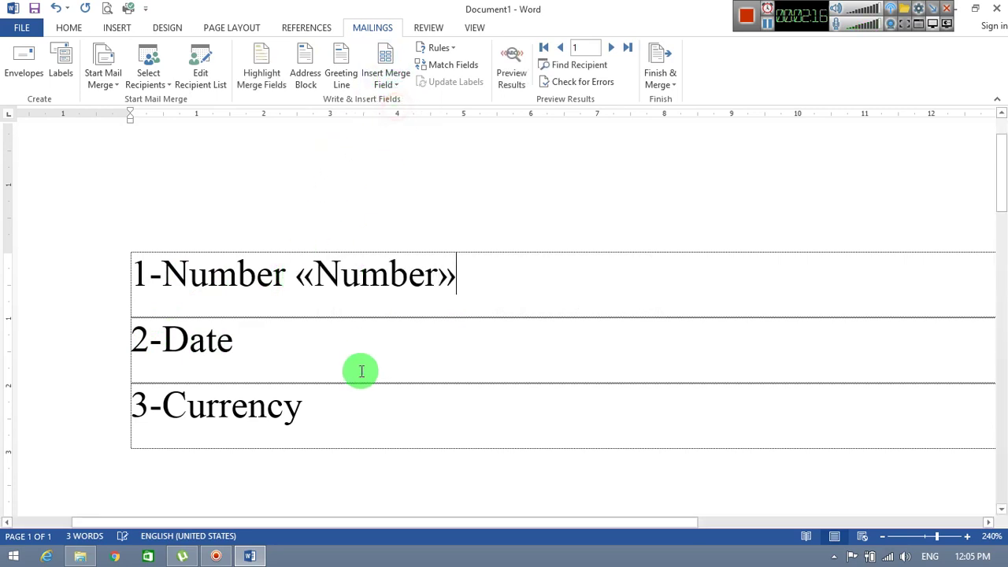
{"action": "left_click", "coordinate": [316, 340]}
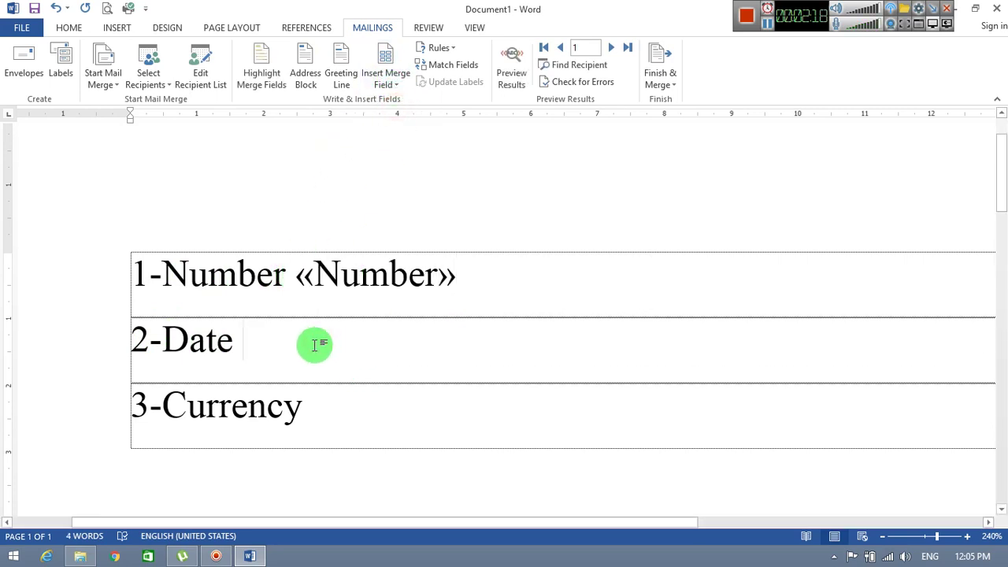
{"action": "left_click", "coordinate": [371, 84]}
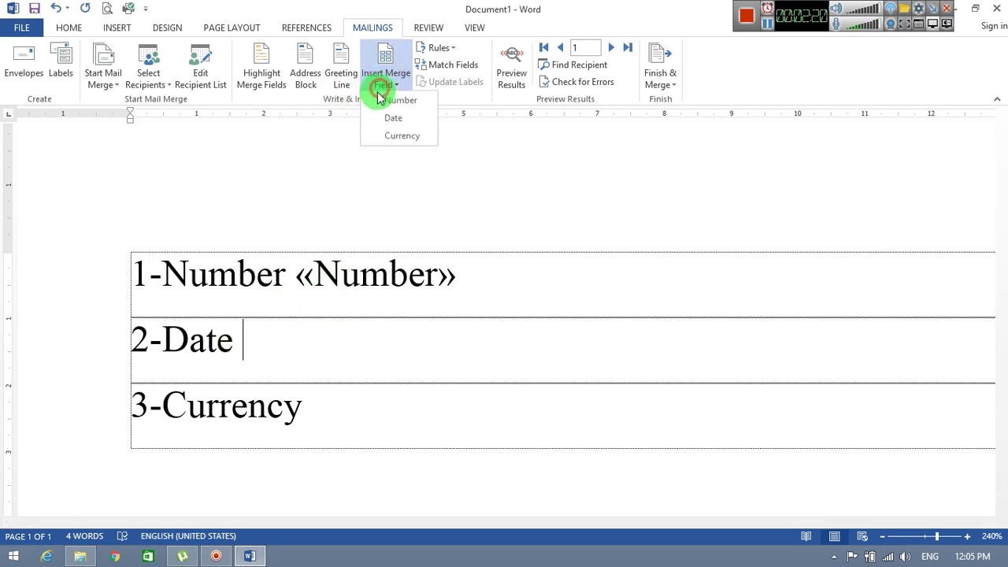
{"action": "left_click", "coordinate": [373, 118]}
Insert «Currency» after 3-Currency and preview: 3.3333333333333335, 02/07/2018, 15000
{"action": "left_click", "coordinate": [345, 417]}
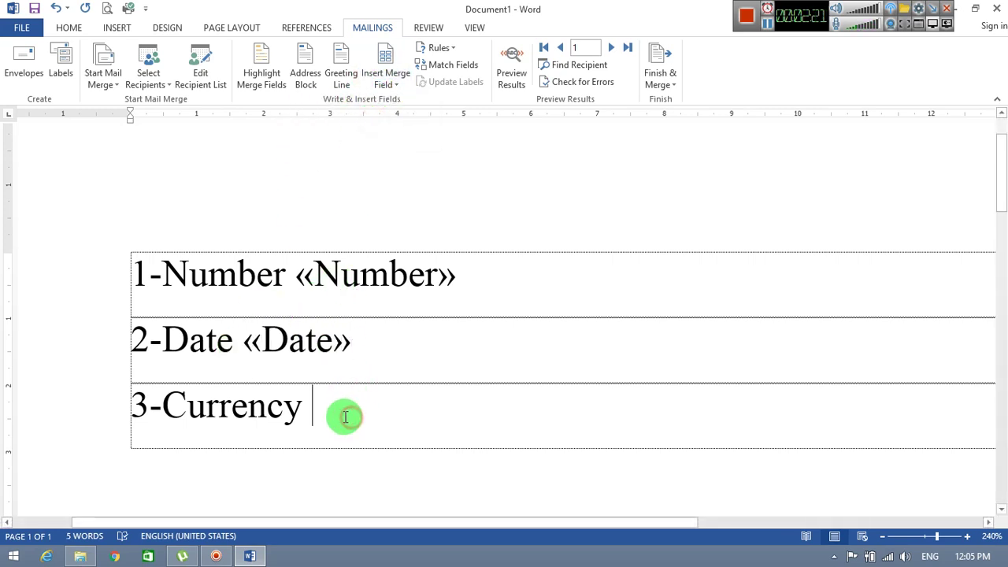
{"action": "left_click", "coordinate": [387, 80]}
{"action": "left_click", "coordinate": [396, 136]}
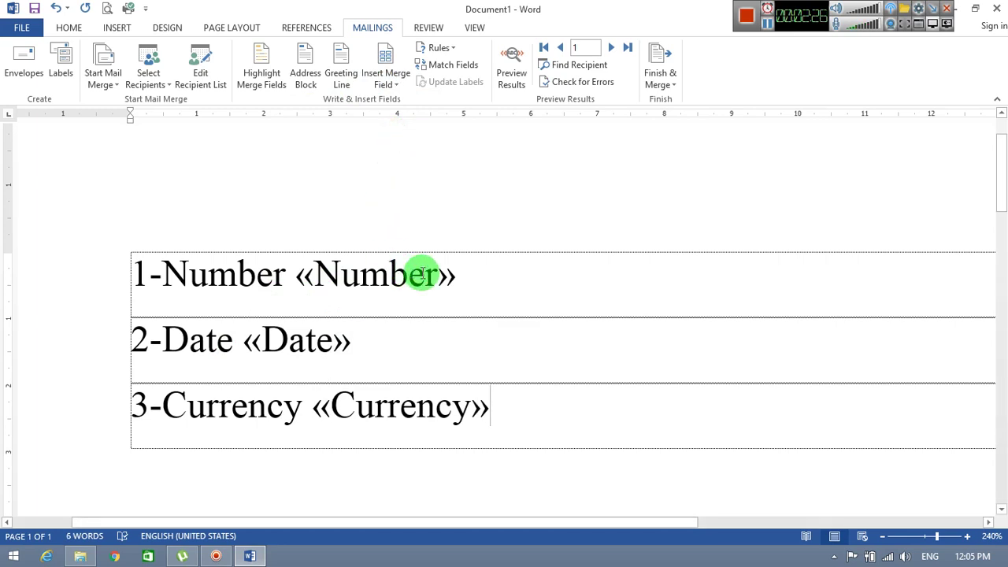
{"action": "left_click", "coordinate": [511, 62]}
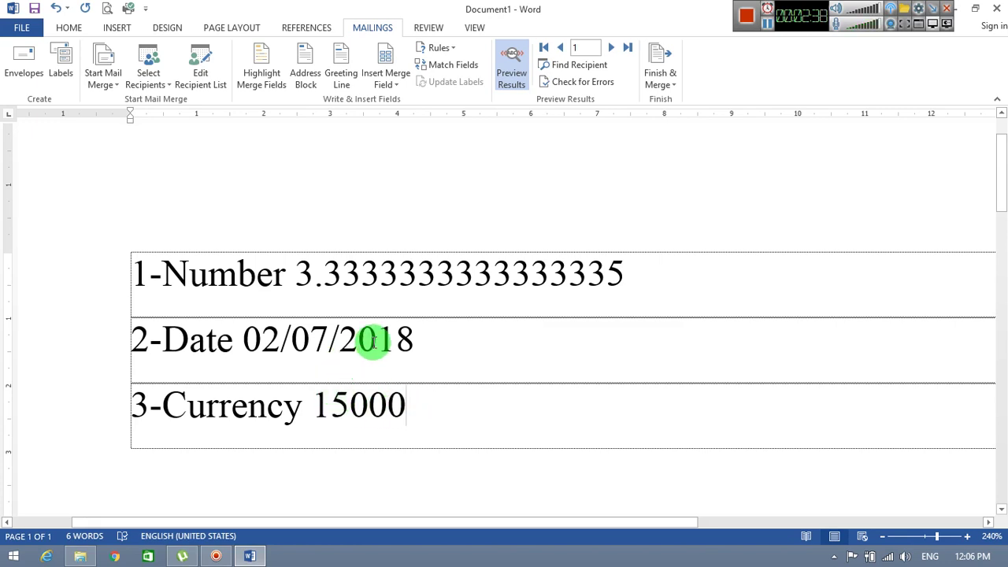
Turn off Preview Results and add new empty rows below the table
{"action": "left_click", "coordinate": [519, 75]}
{"action": "scroll", "coordinate": [506, 247], "scroll_direction": "down", "scroll_amount": 3}
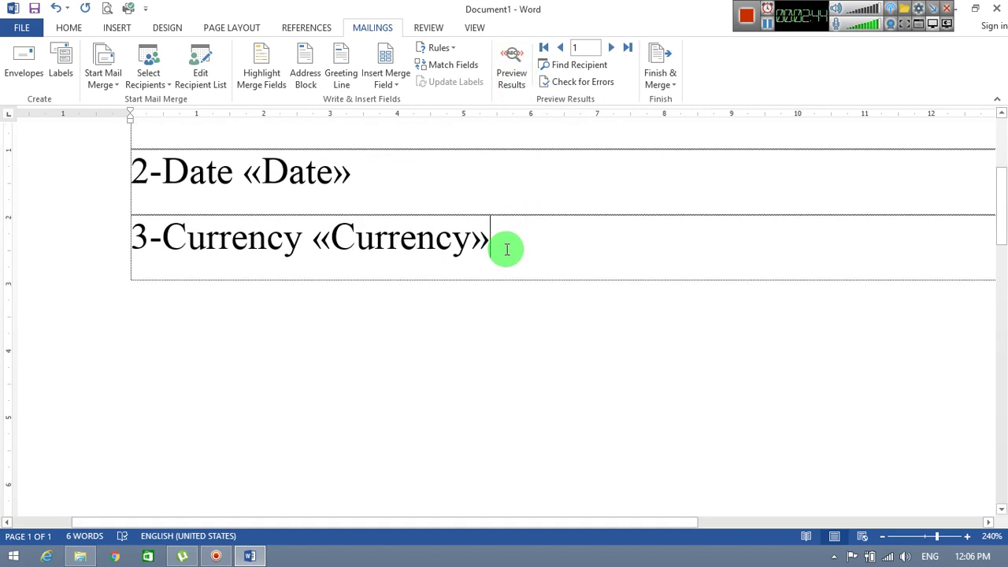
{"action": "key", "text": "Tab"}
{"action": "key", "text": "Tab"}
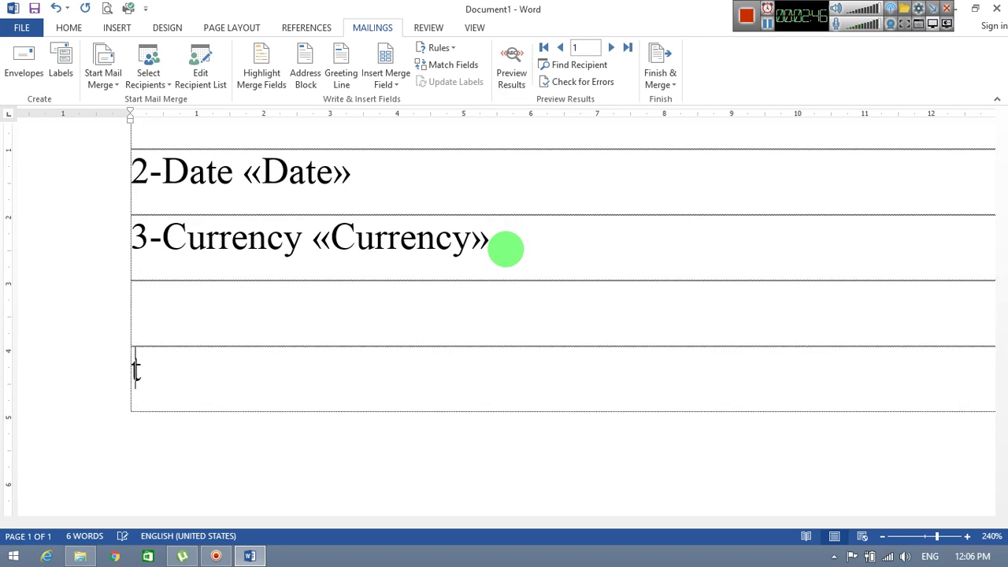
Type the note 'ត្រូវ Click Alt+F9' in the last row and select Alt+F9
{"action": "key", "text": "BackSpace"}
{"action": "key", "text": "alt+shift"}
{"action": "type", "text": "ត្រែ"}
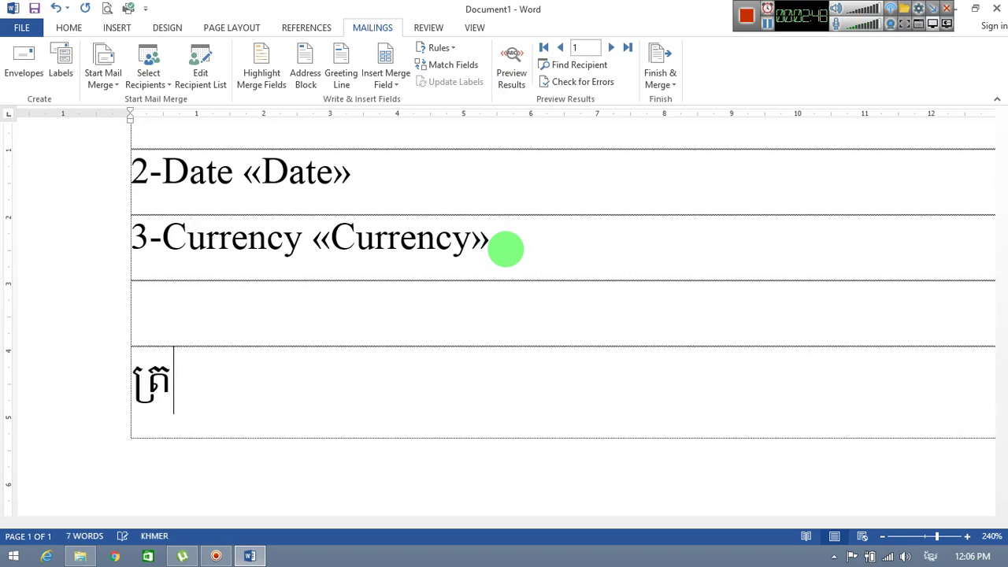
{"action": "type", "text": "ូវ"}
{"action": "key", "text": "alt+shift"}
{"action": "type", "text": " Cli"}
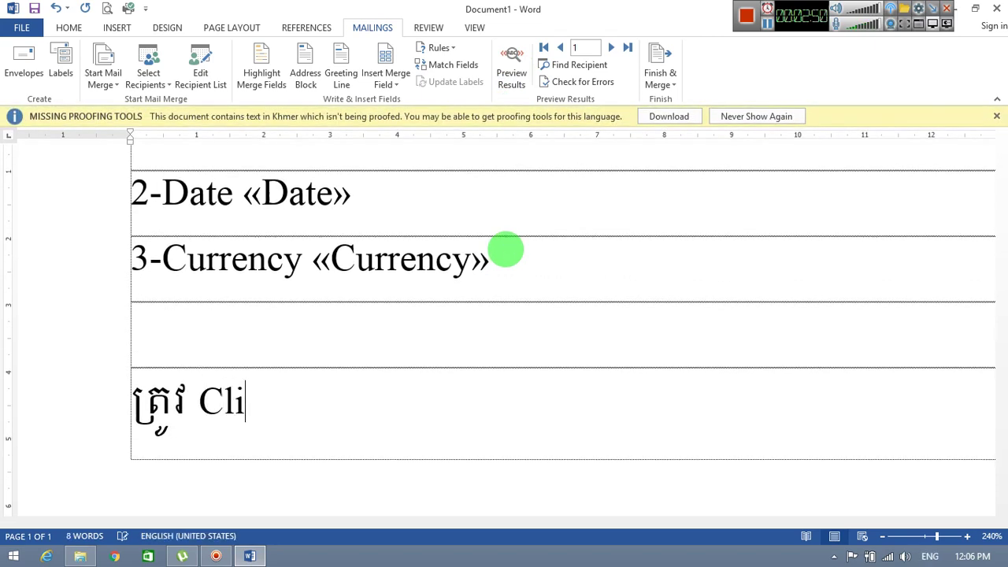
{"action": "type", "text": "ck Alt+"}
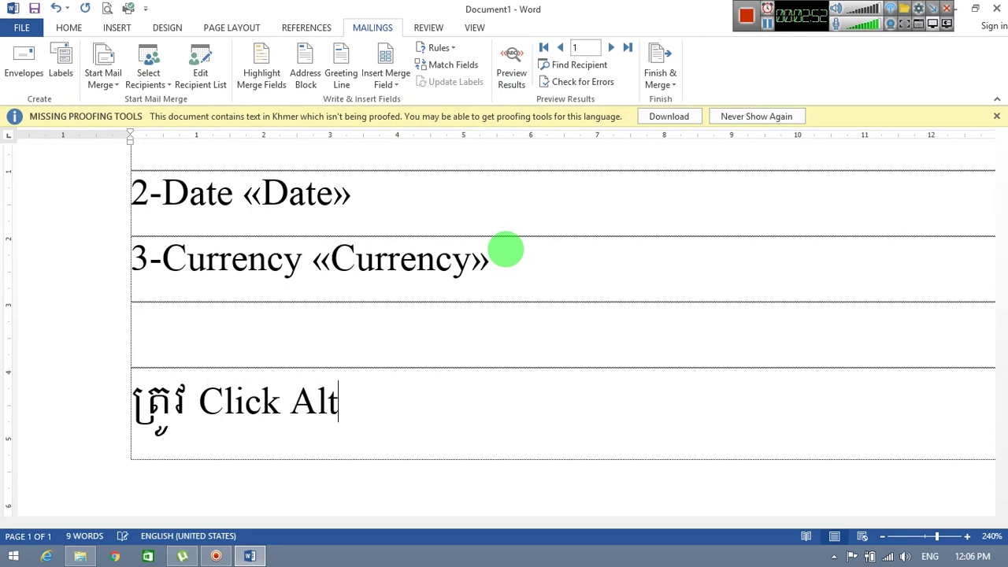
{"action": "type", "text": "F9"}
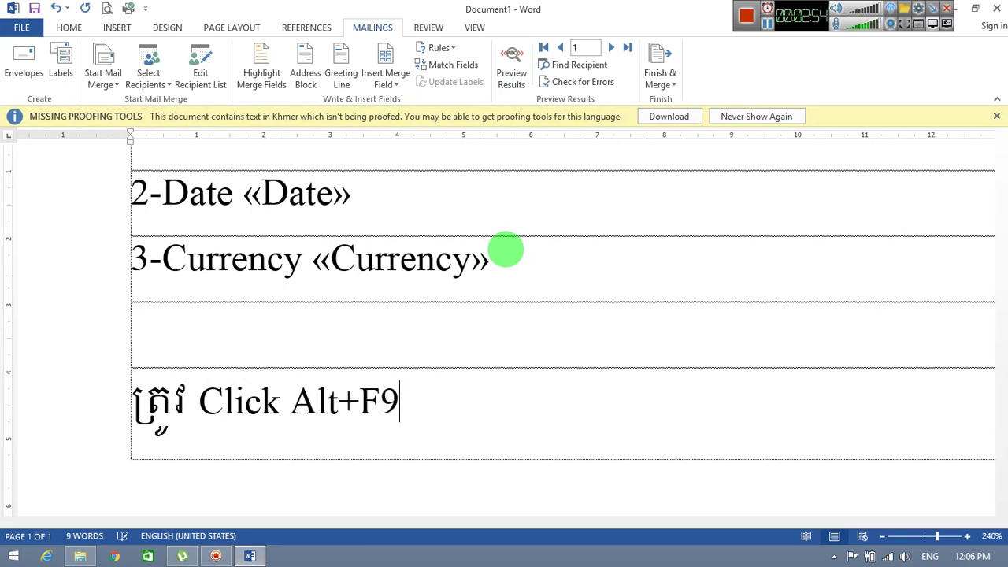
{"action": "left_click", "coordinate": [299, 402]}
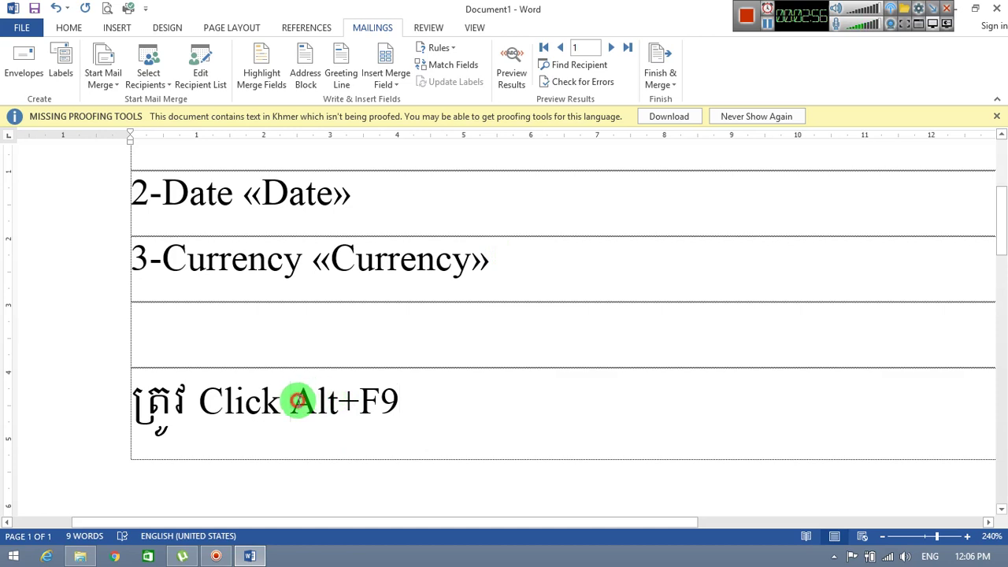
{"action": "left_click_drag", "start_coordinate": [300, 402], "coordinate": [477, 410]}
{"action": "scroll", "coordinate": [479, 410], "scroll_direction": "up", "scroll_amount": 1}
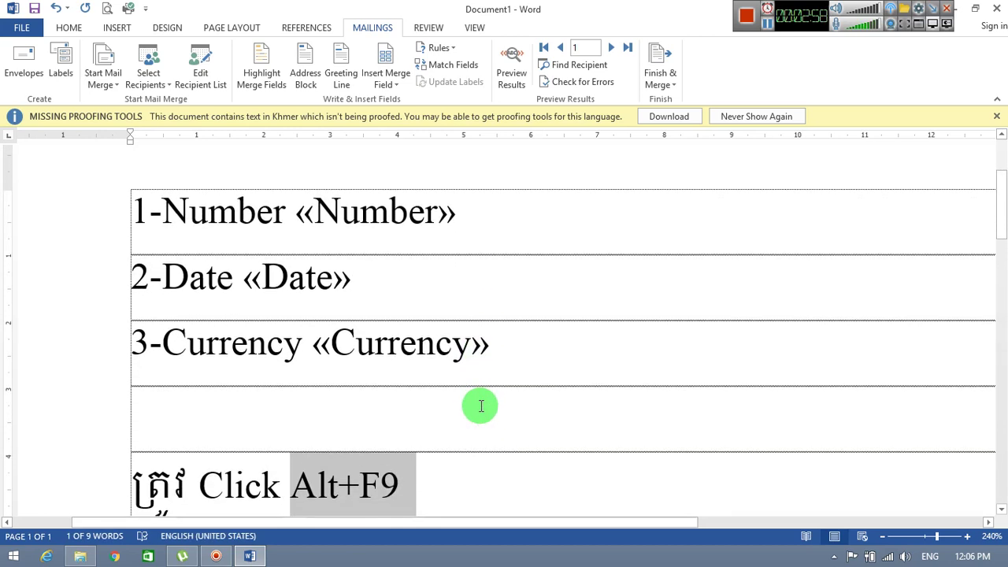
Show field codes and add the \#0.00 switch to the Number MERGEFIELD
{"action": "key", "text": "alt+F9"}
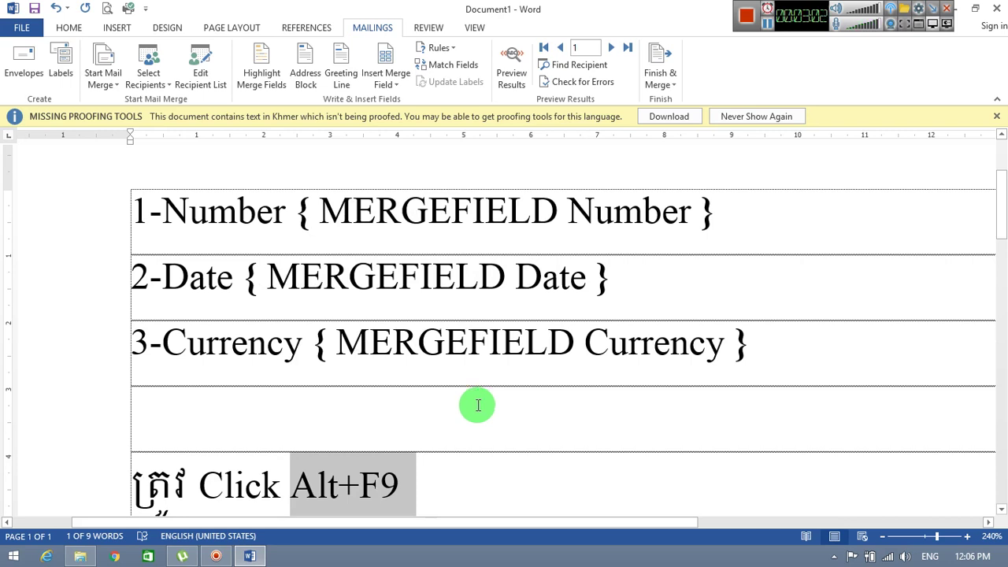
{"action": "left_click", "coordinate": [705, 215]}
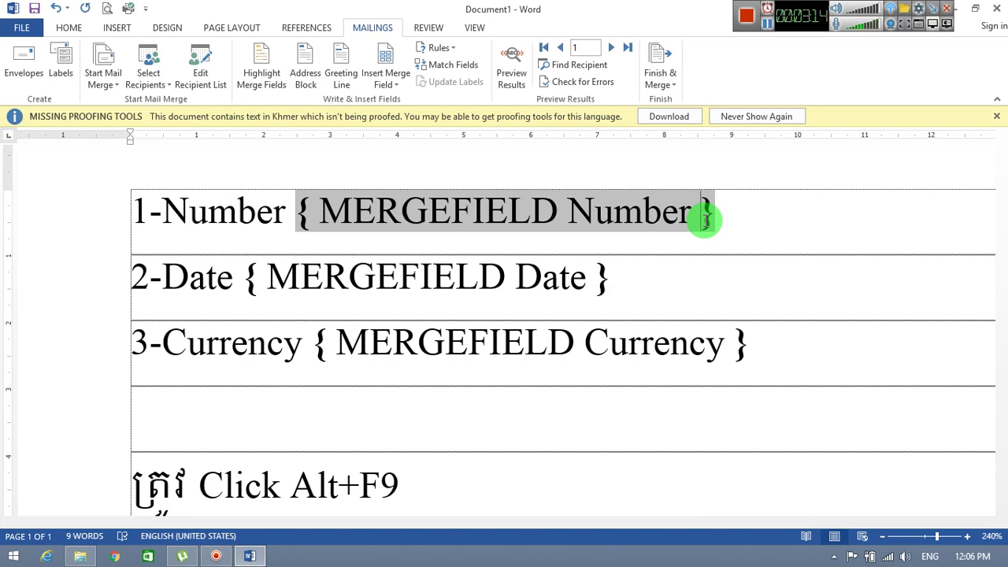
{"action": "type", "text": "\\"}
{"action": "type", "text": "#"}
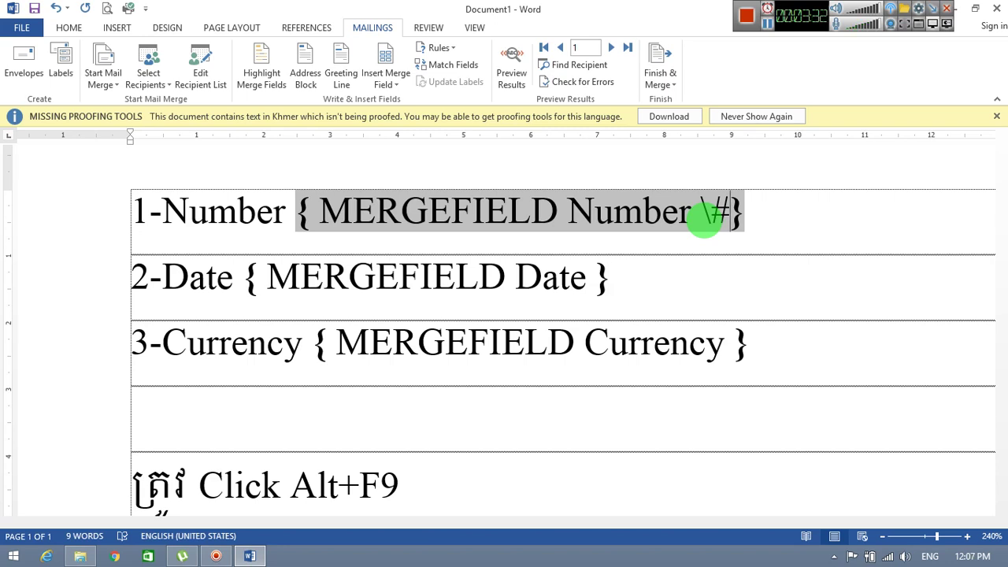
{"action": "type", "text": "0"}
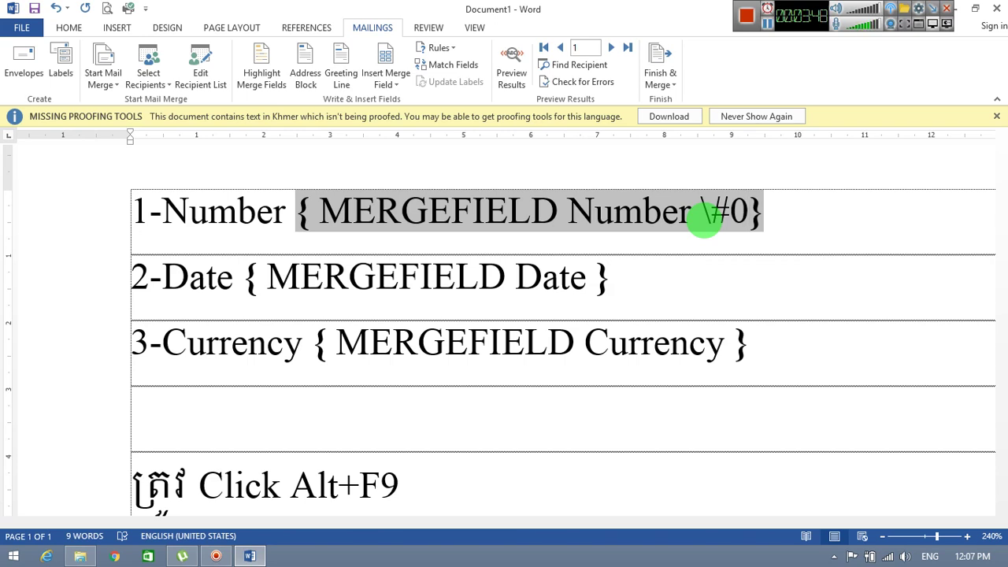
{"action": "type", "text": "."}
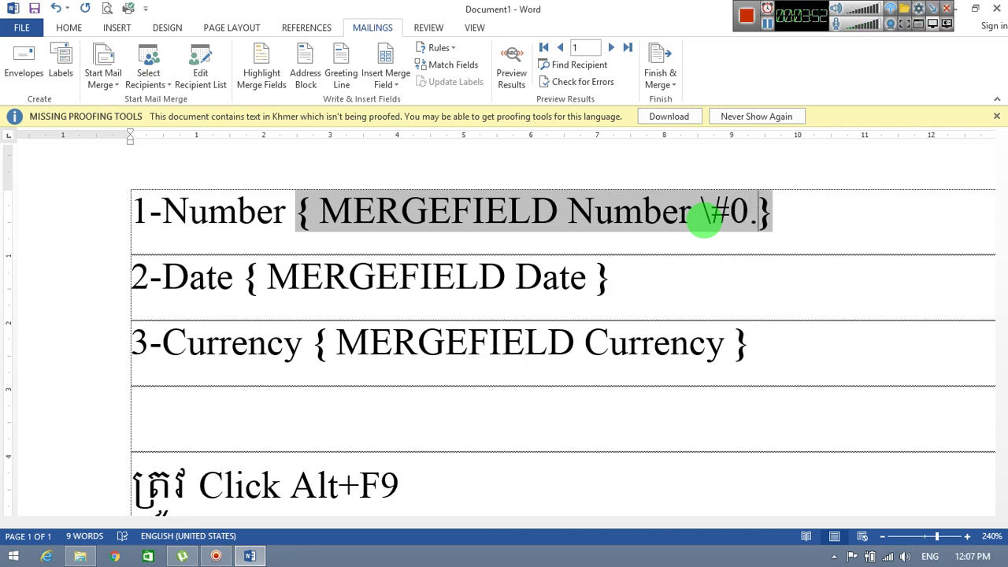
{"action": "type", "text": "0"}
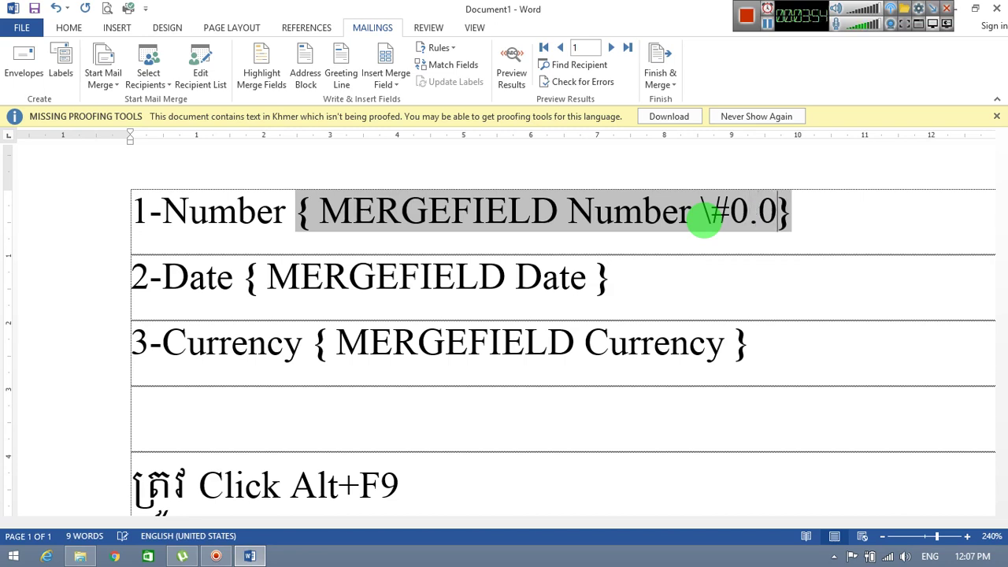
{"action": "type", "text": "0"}
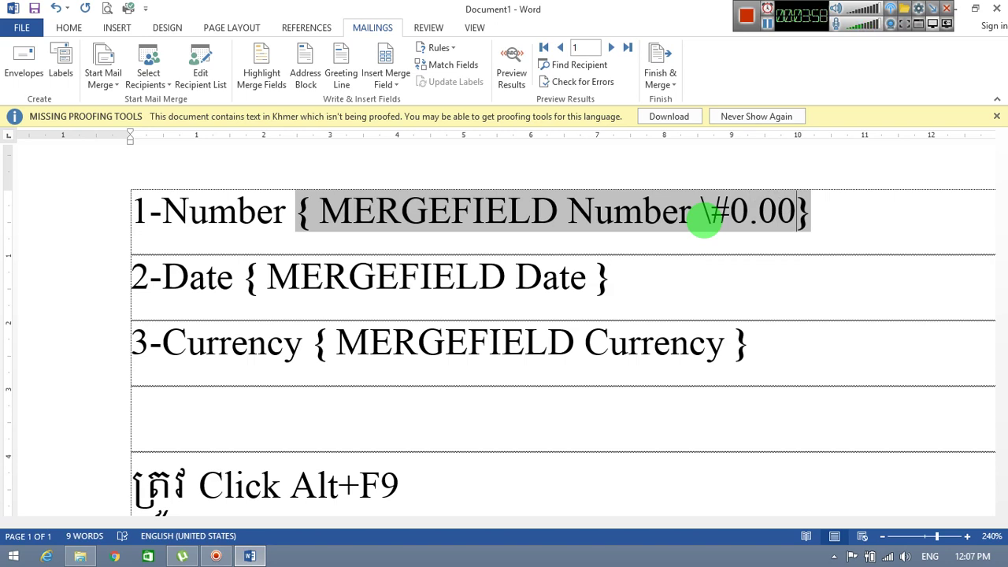
Add the \@ dd/MM/yyyy format switch to the Date MERGEFIELD code
{"action": "left_click", "coordinate": [583, 279]}
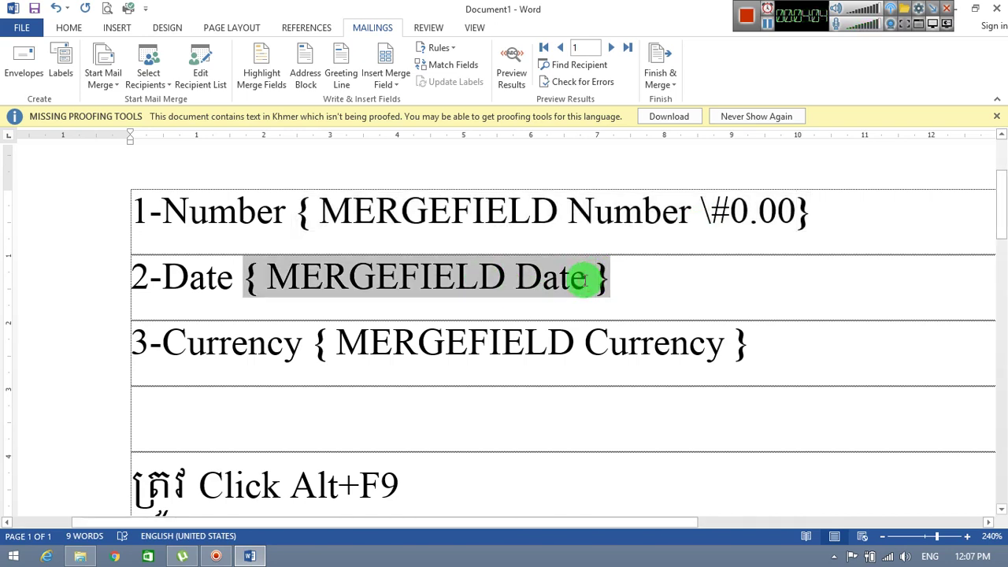
{"action": "type", "text": "\\"}
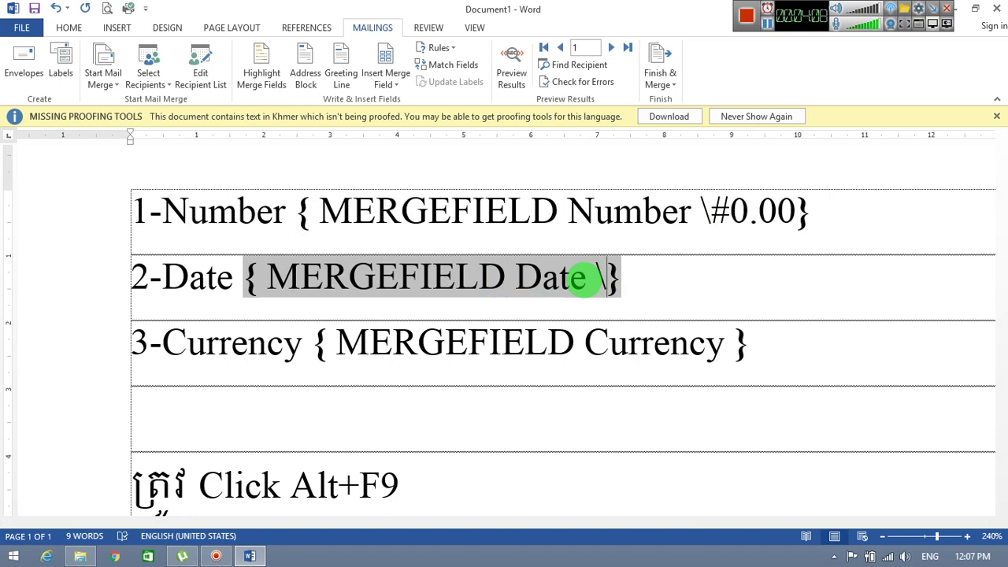
{"action": "type", "text": "@"}
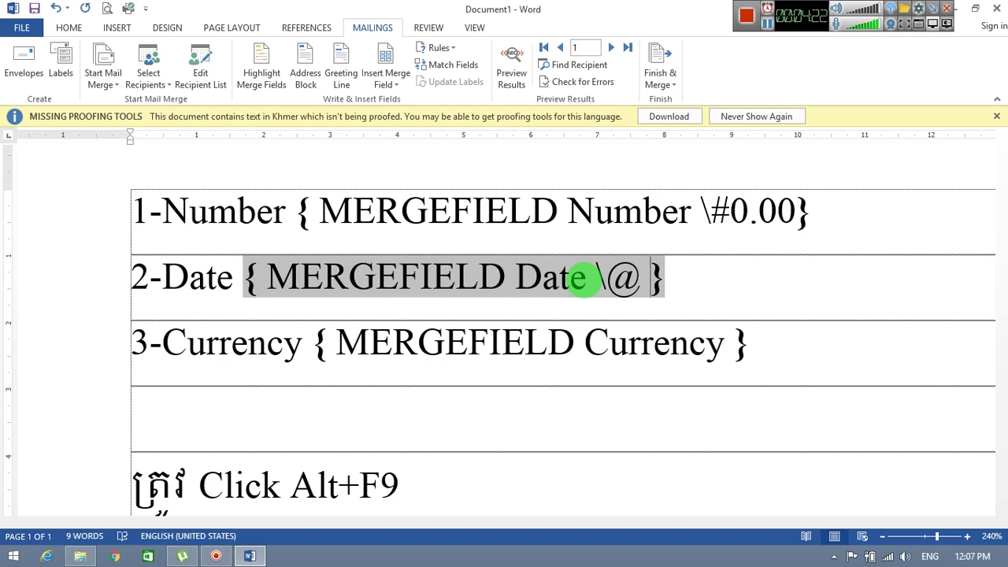
{"action": "type", "text": "dd"}
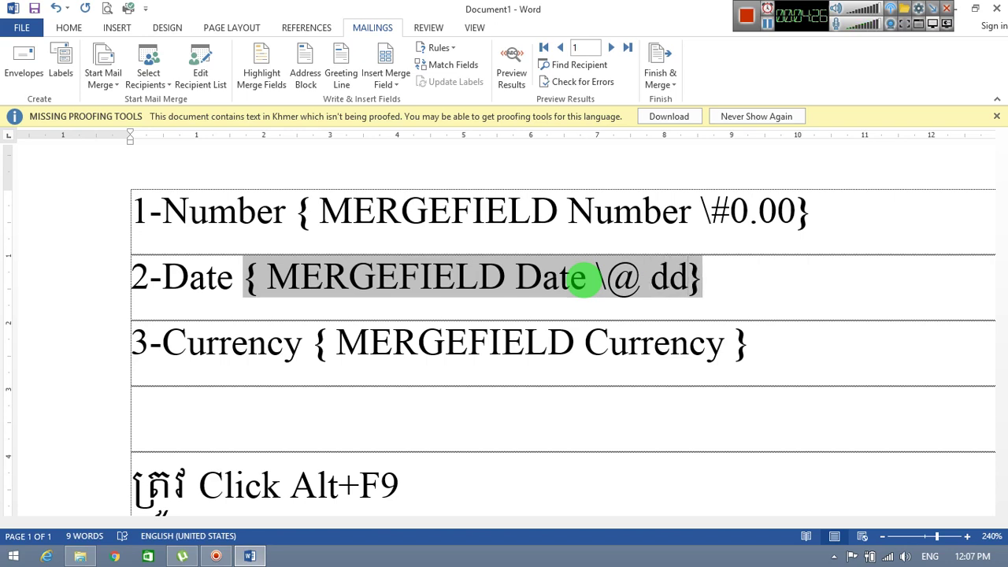
{"action": "type", "text": "/"}
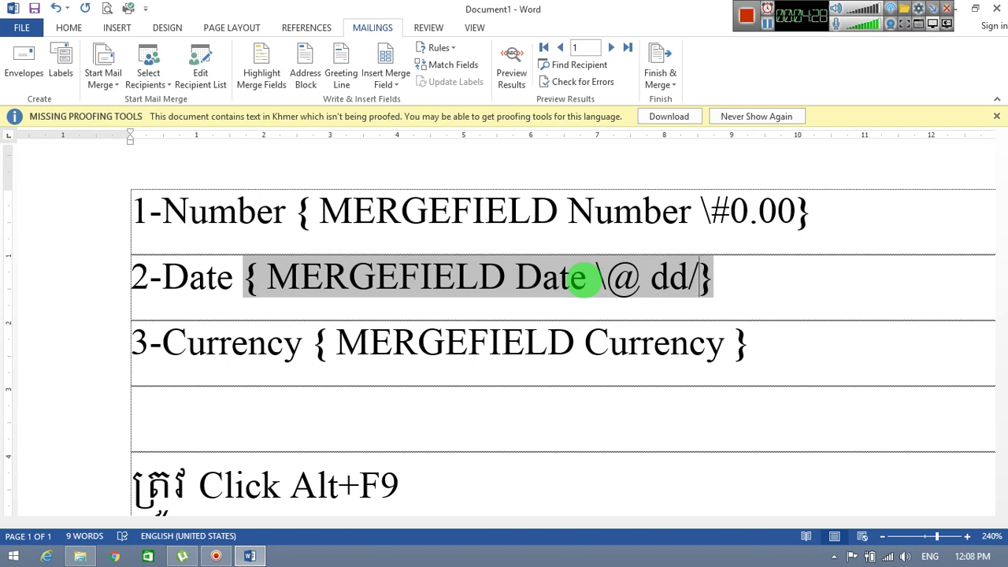
{"action": "type", "text": "MM"}
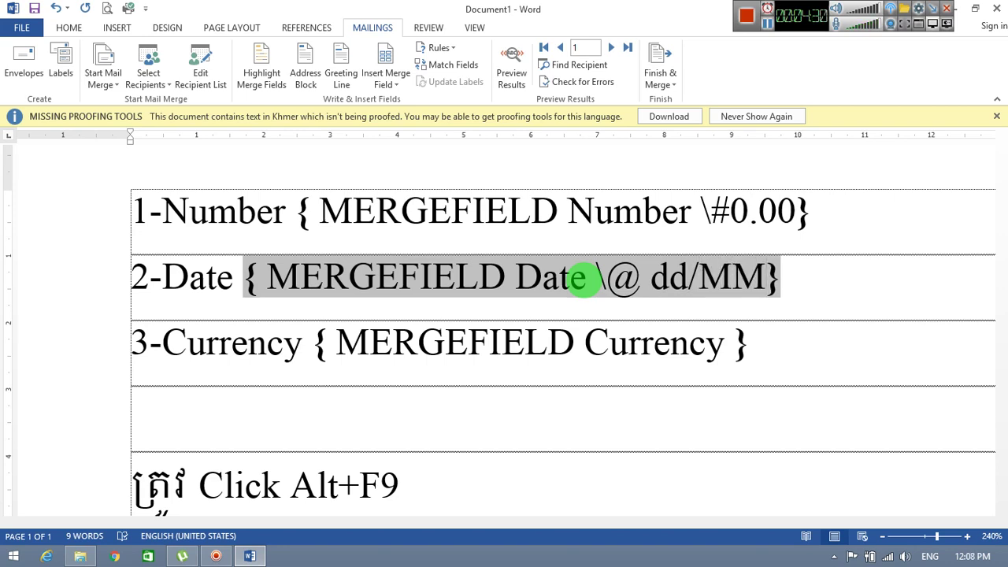
{"action": "type", "text": "/"}
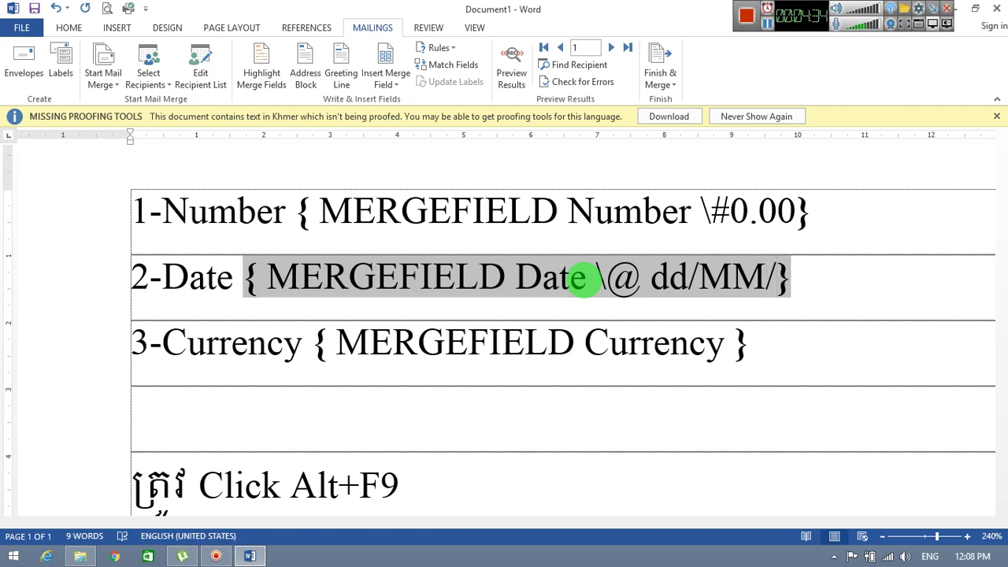
{"action": "type", "text": "yyy"}
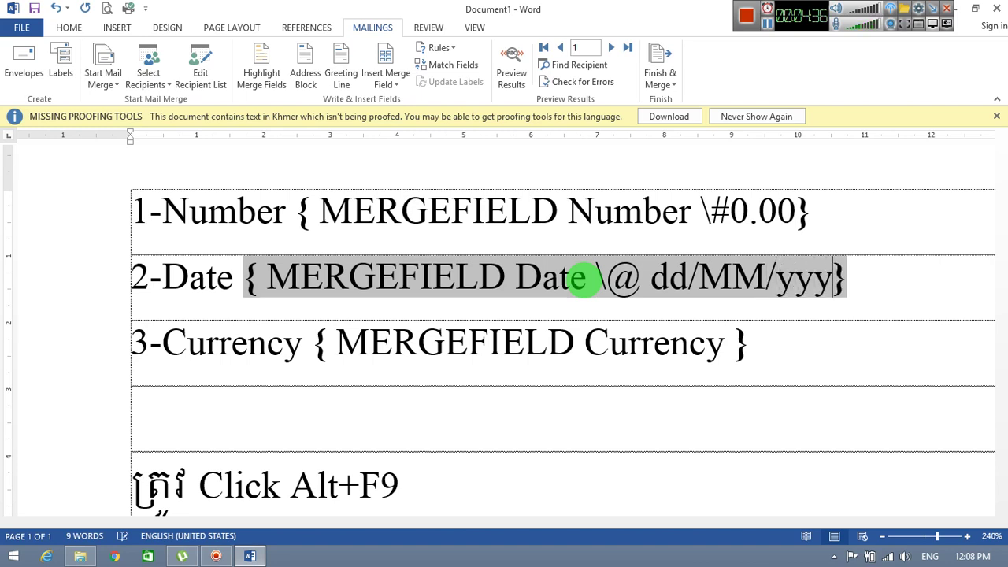
{"action": "type", "text": "y"}
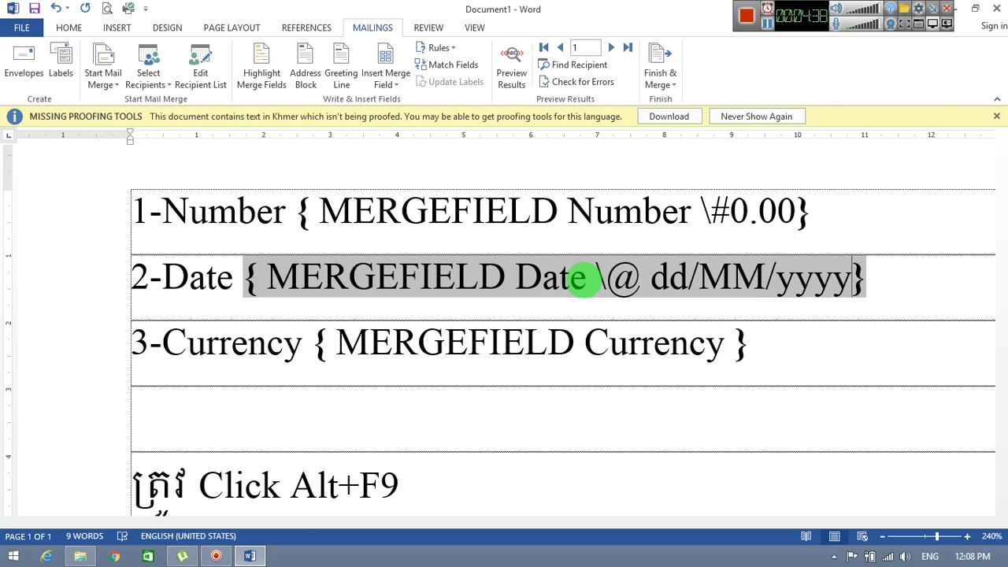
Add the \#៛,#.00 switch to the Currency field for riel sign, thousands separator, two decimals
{"action": "left_click", "coordinate": [726, 347]}
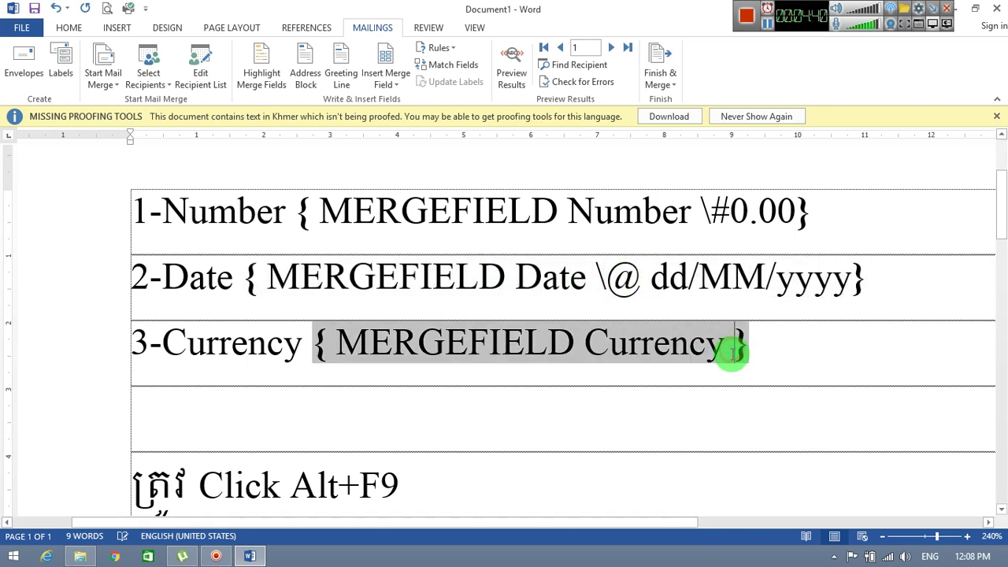
{"action": "type", "text": "\\"}
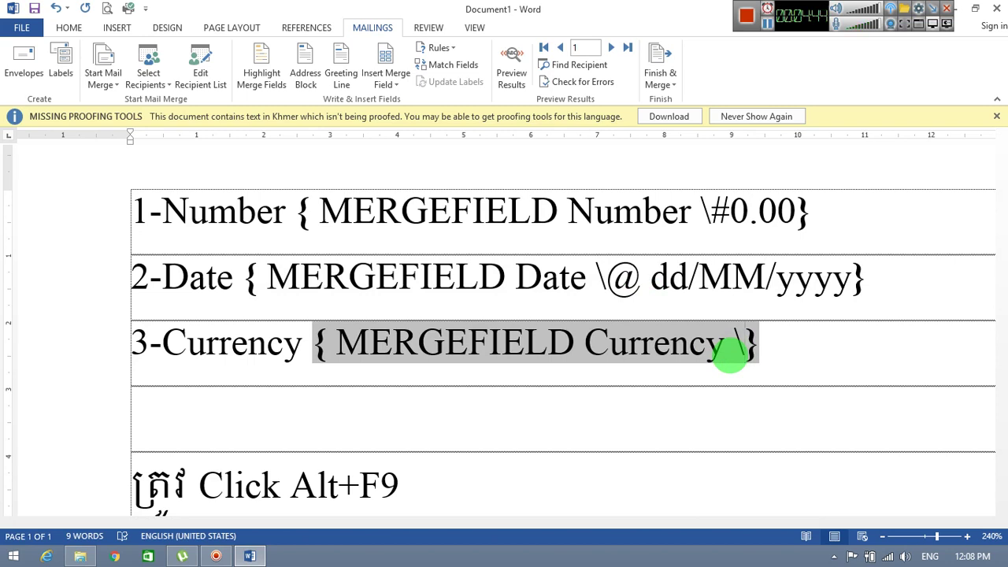
{"action": "key", "text": "Left"}
{"action": "key", "text": "Left"}
{"action": "key", "text": "Right"}
{"action": "type", "text": "#"}
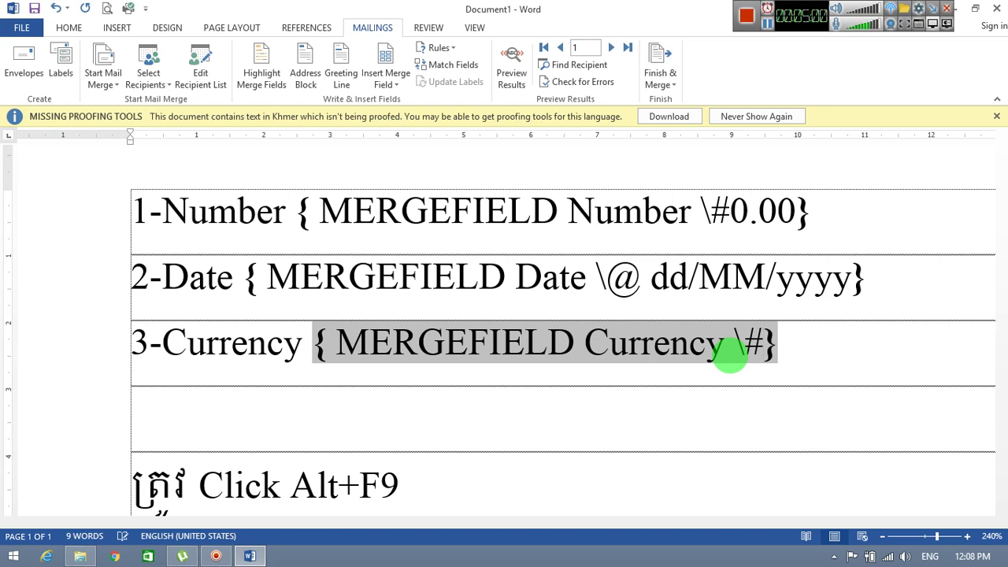
{"action": "type", "text": "៛"}
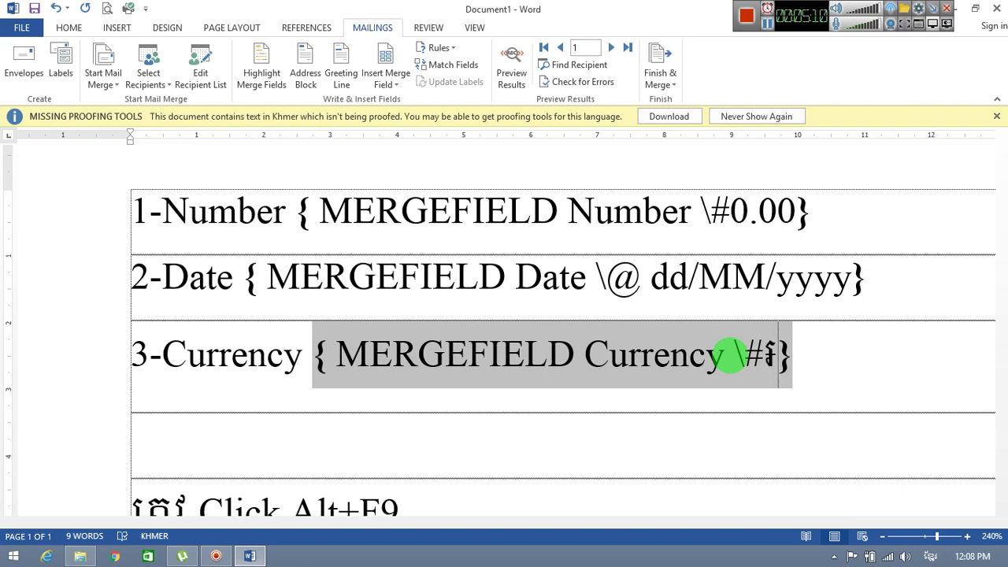
{"action": "key", "text": "alt+shift"}
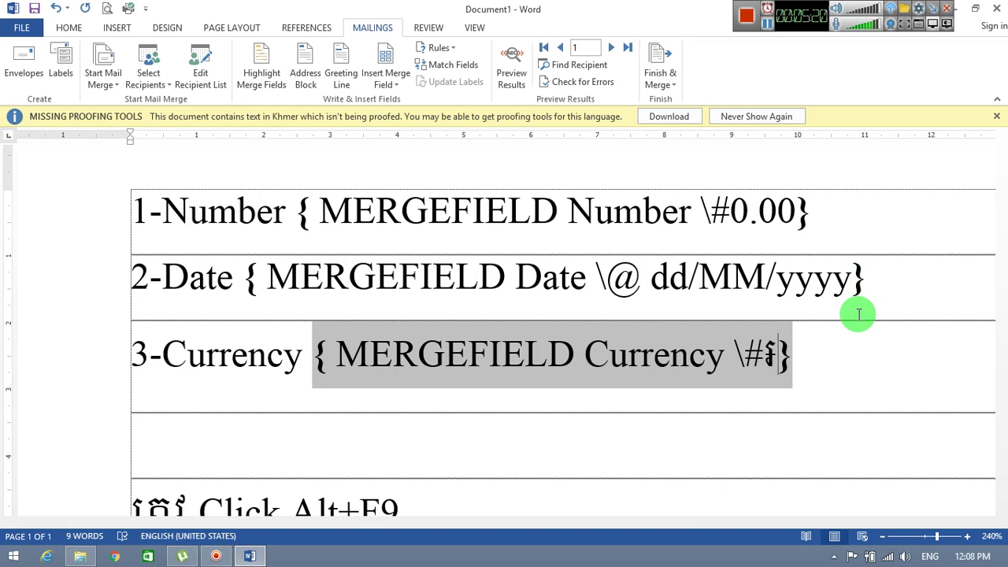
{"action": "type", "text": ","}
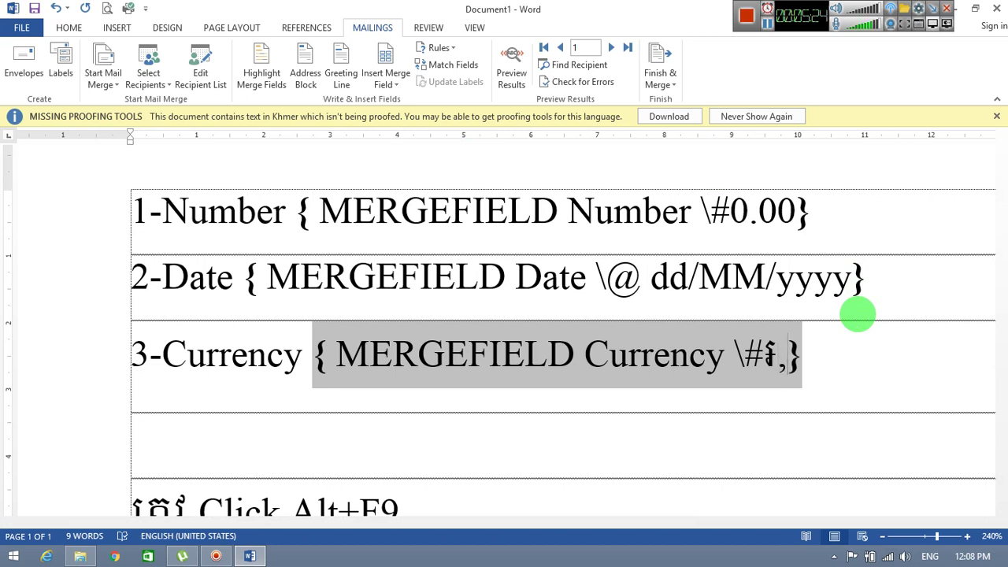
{"action": "type", "text": "#"}
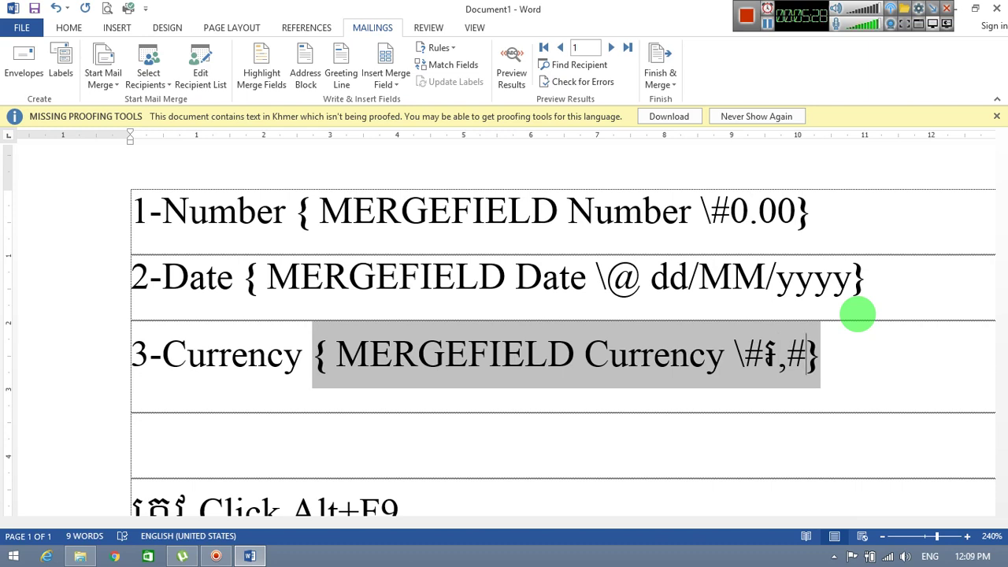
{"action": "type", "text": ".0"}
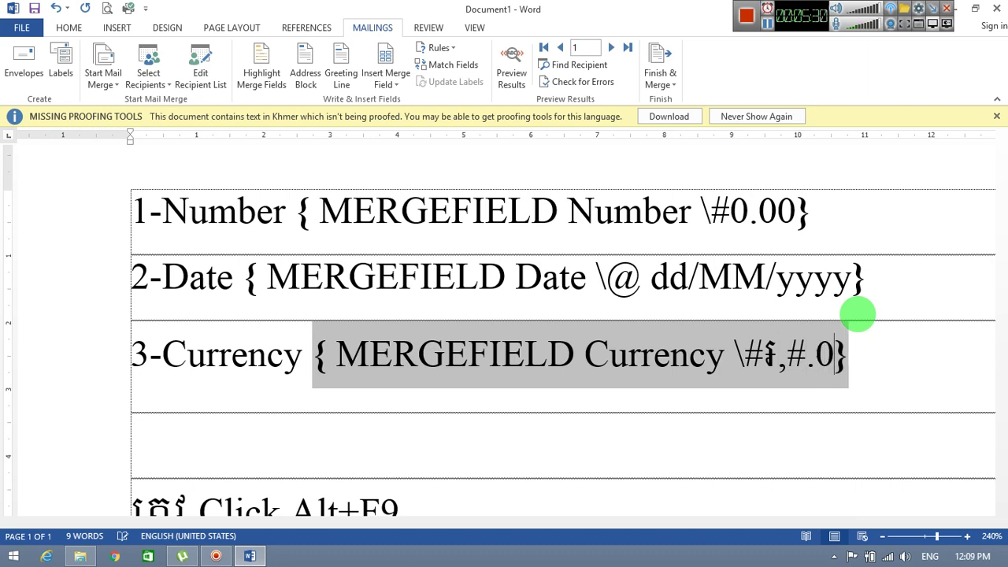
{"action": "type", "text": "0"}
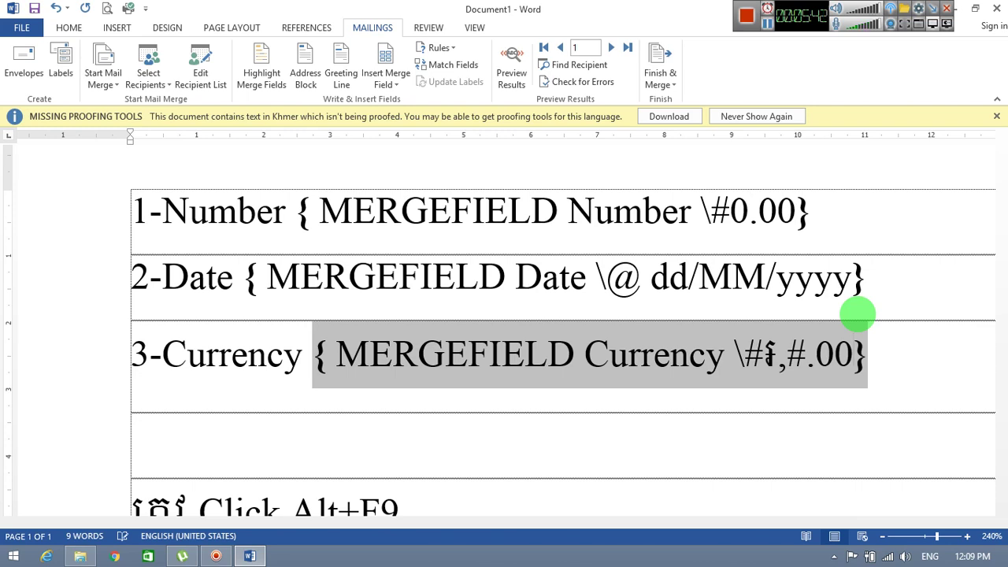
Hide field codes and preview the merged values 3.33, 07/02/2018 and ៛15,000.00
{"action": "key", "text": "alt+F9"}
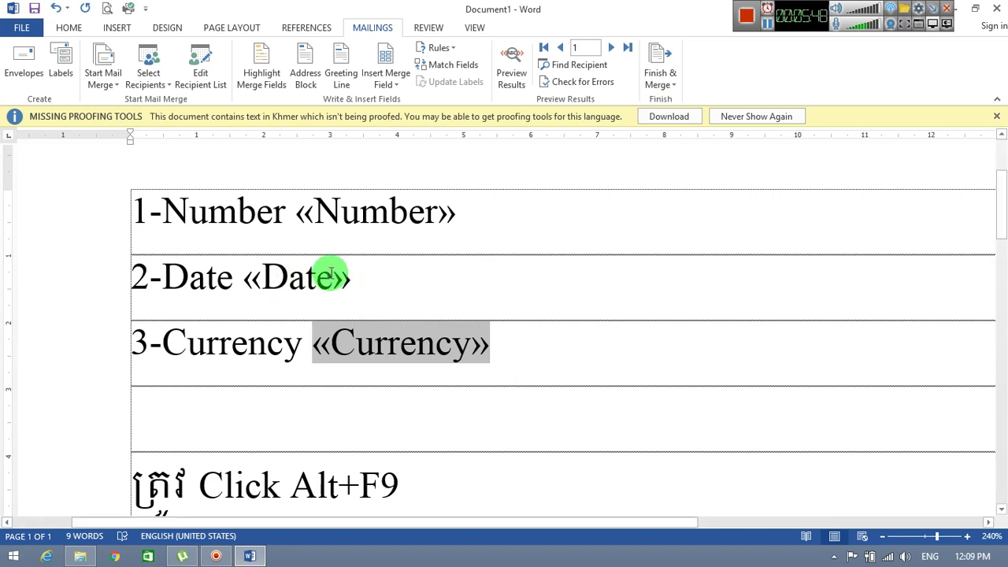
{"action": "left_click", "coordinate": [509, 57]}
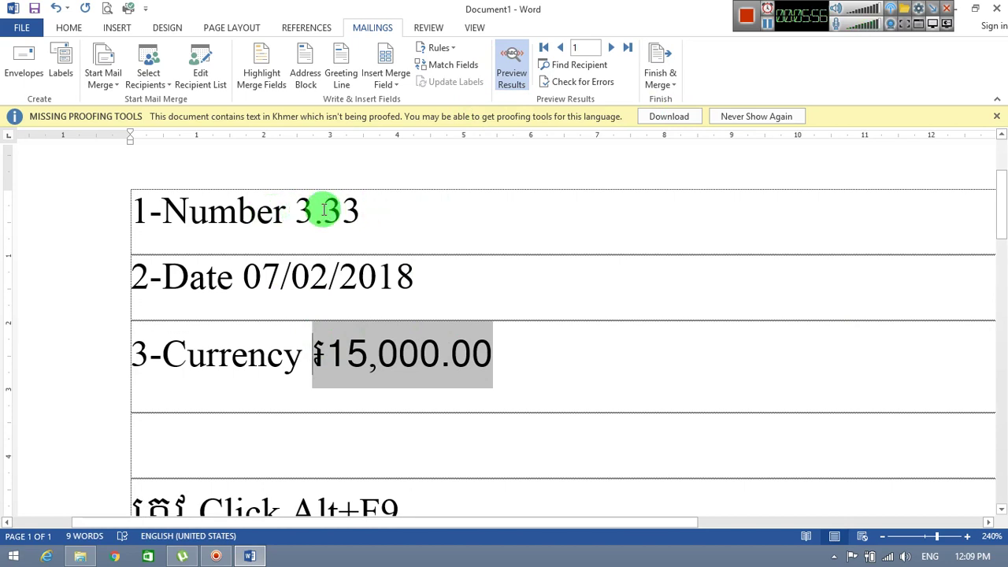
{"action": "left_click", "coordinate": [325, 212]}
{"action": "left_click", "coordinate": [281, 277]}
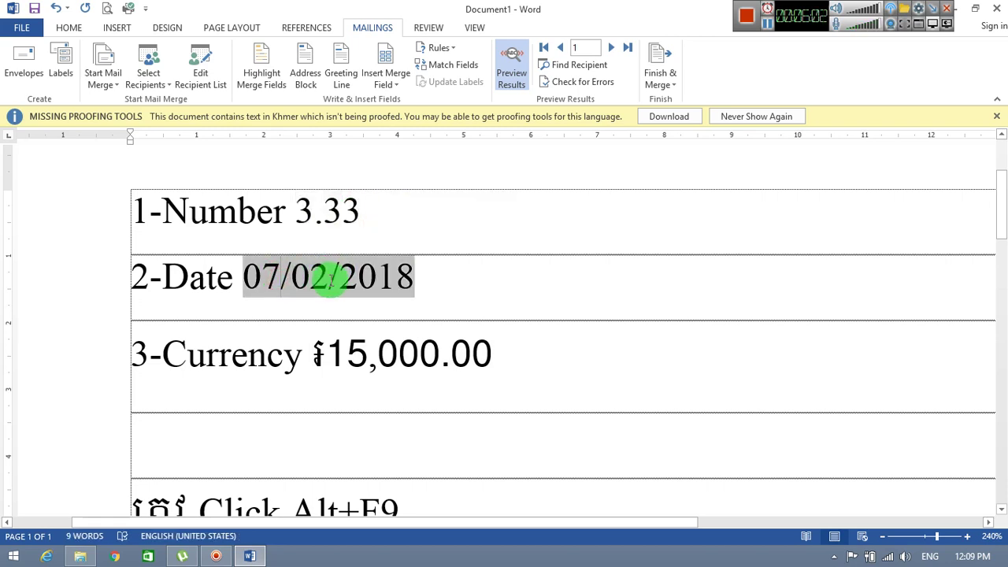
{"action": "left_click", "coordinate": [366, 363]}
{"action": "left_click", "coordinate": [765, 18]}
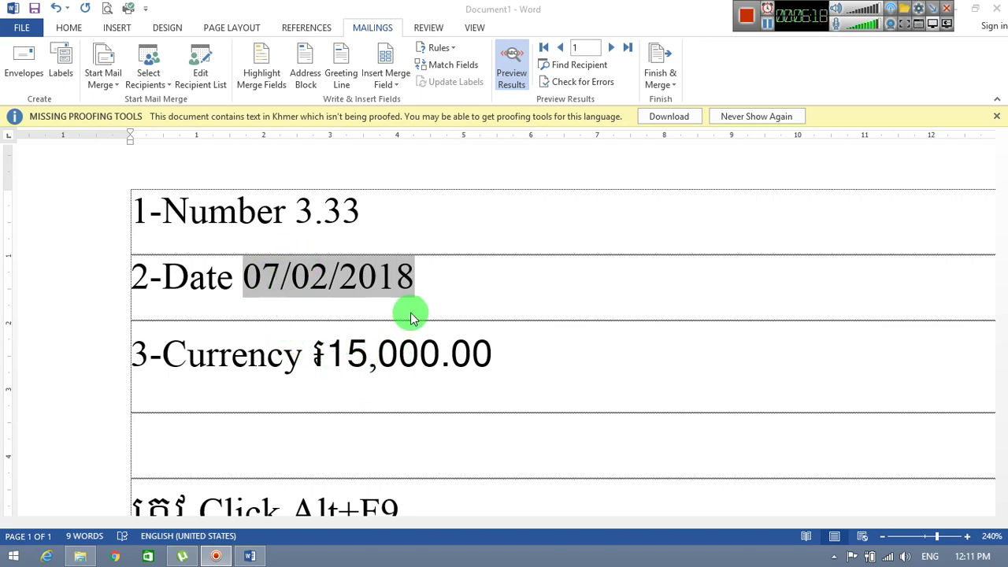
Delete the empty table row below the Currency row
{"action": "left_click", "coordinate": [327, 450]}
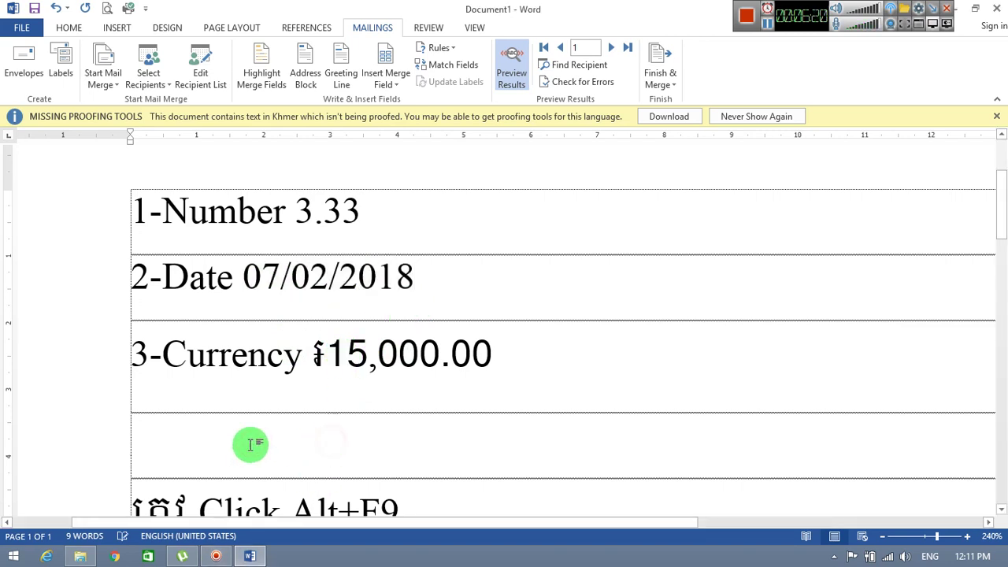
{"action": "left_click", "coordinate": [210, 428]}
{"action": "left_click", "coordinate": [520, 362]}
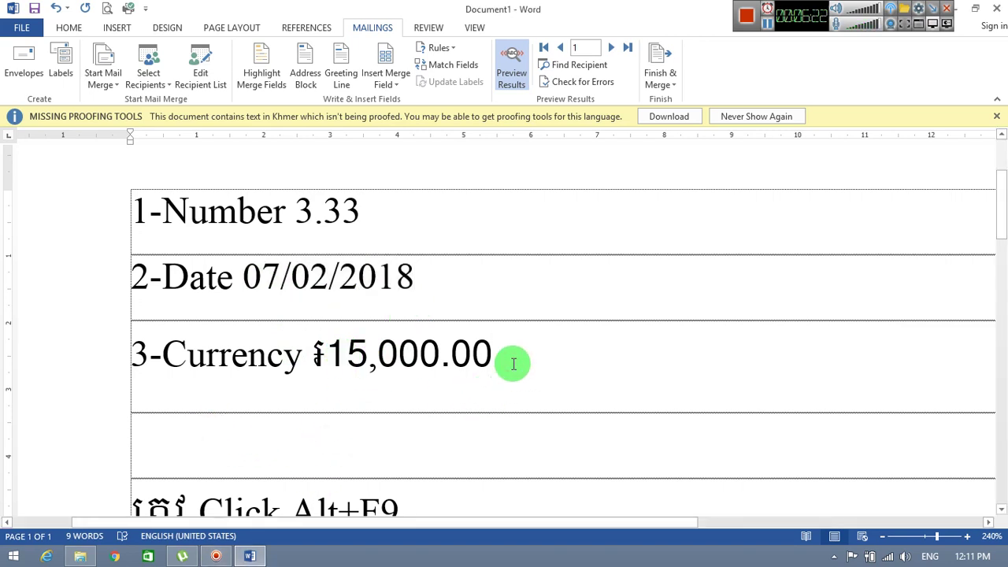
{"action": "key", "text": "Delete"}
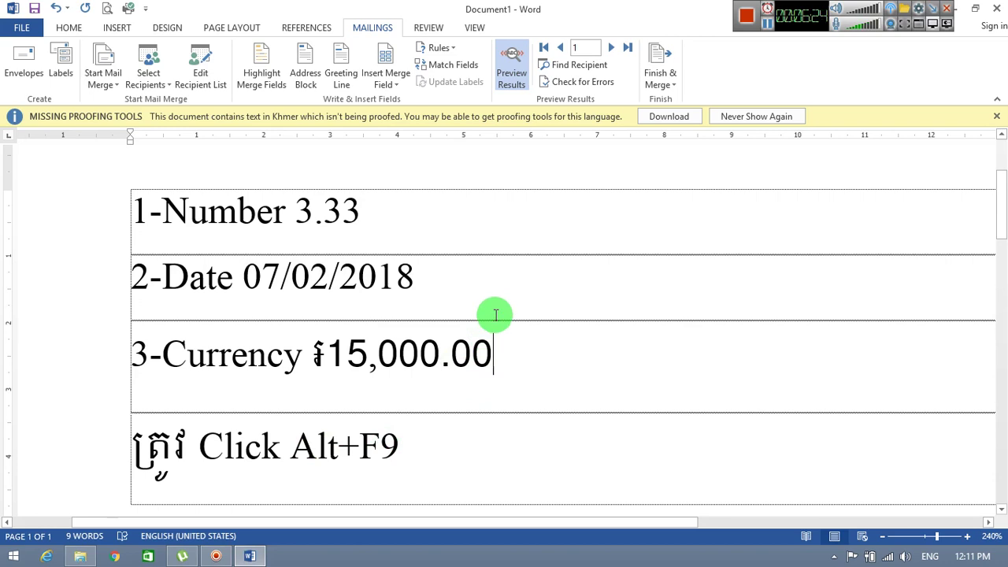
With field codes shown, change the Date field's format to dddd/MMMM/yyyy
{"action": "key", "text": "alt+F9"}
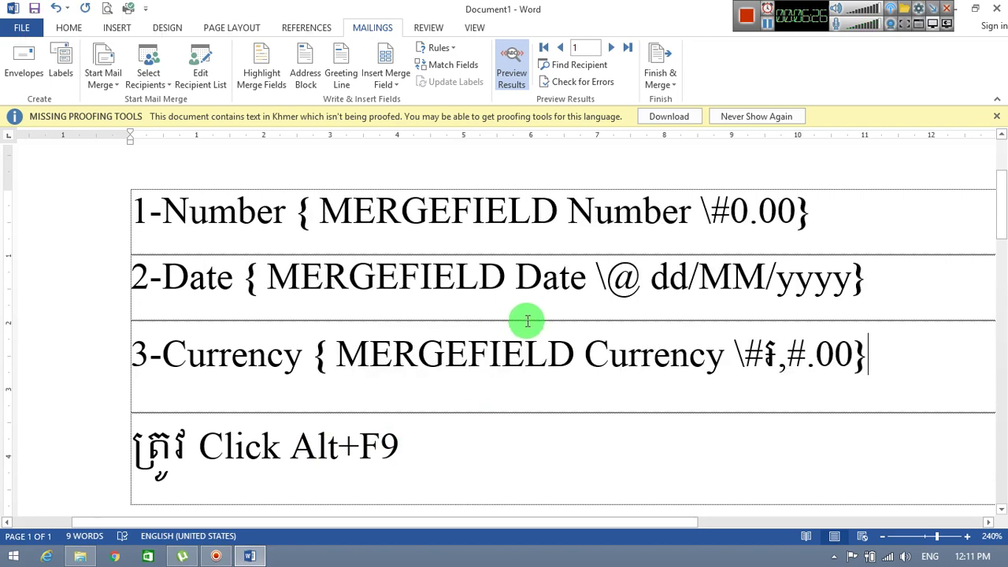
{"action": "left_click", "coordinate": [679, 282]}
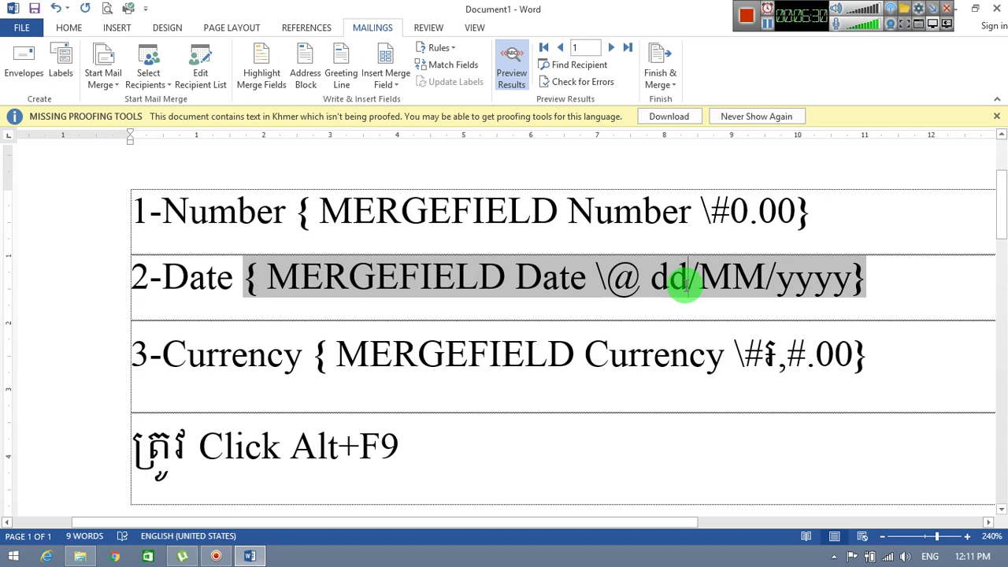
{"action": "type", "text": "dd"}
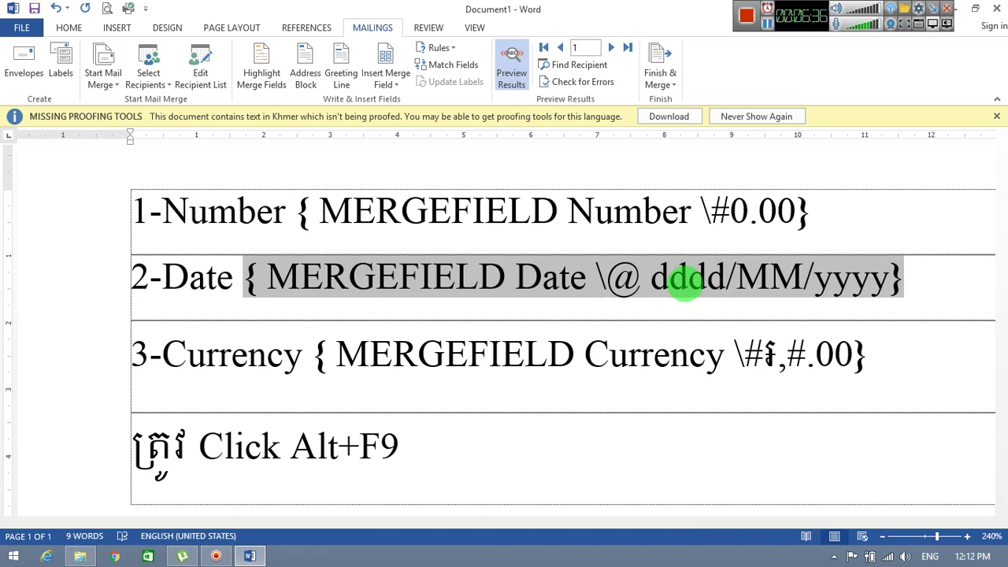
{"action": "left_click", "coordinate": [804, 277]}
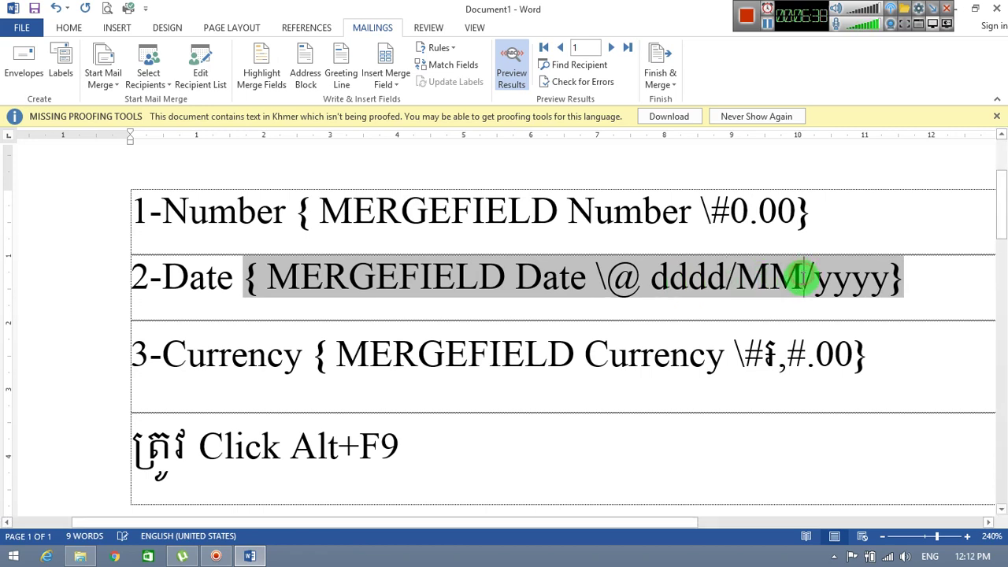
{"action": "type", "text": "M"}
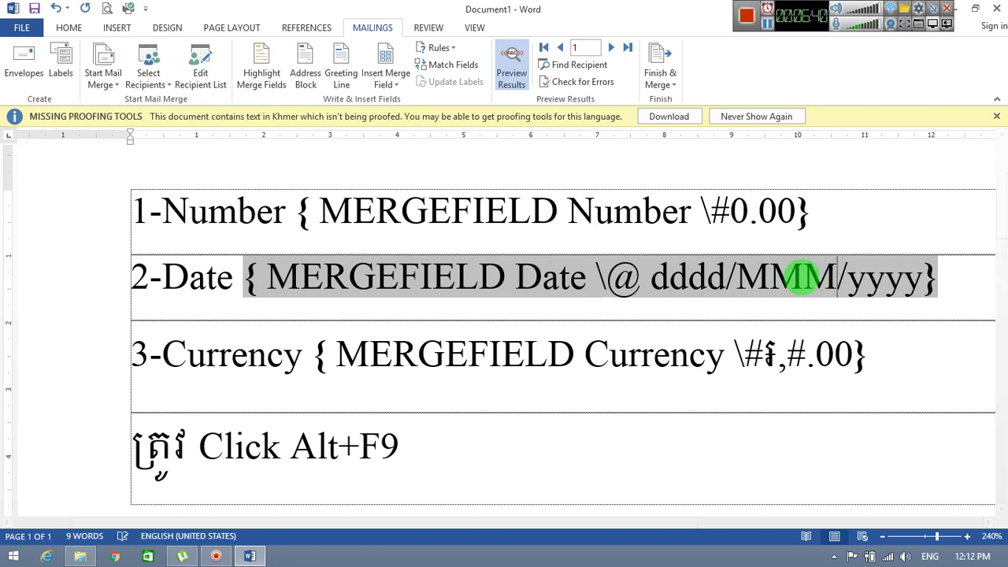
{"action": "type", "text": "M"}
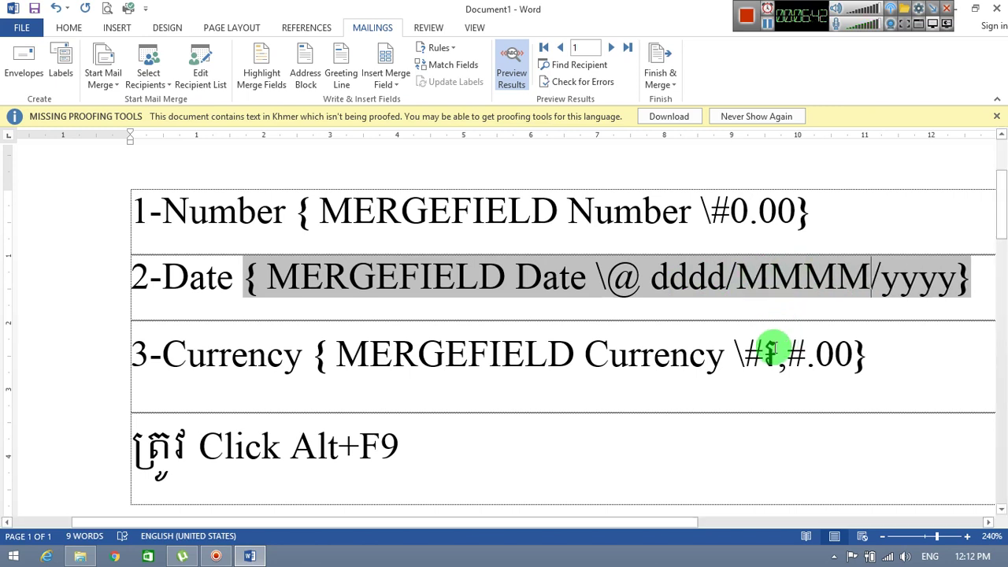
Replace the riel sign with $ in the Currency format and return to field results
{"action": "left_click", "coordinate": [777, 356]}
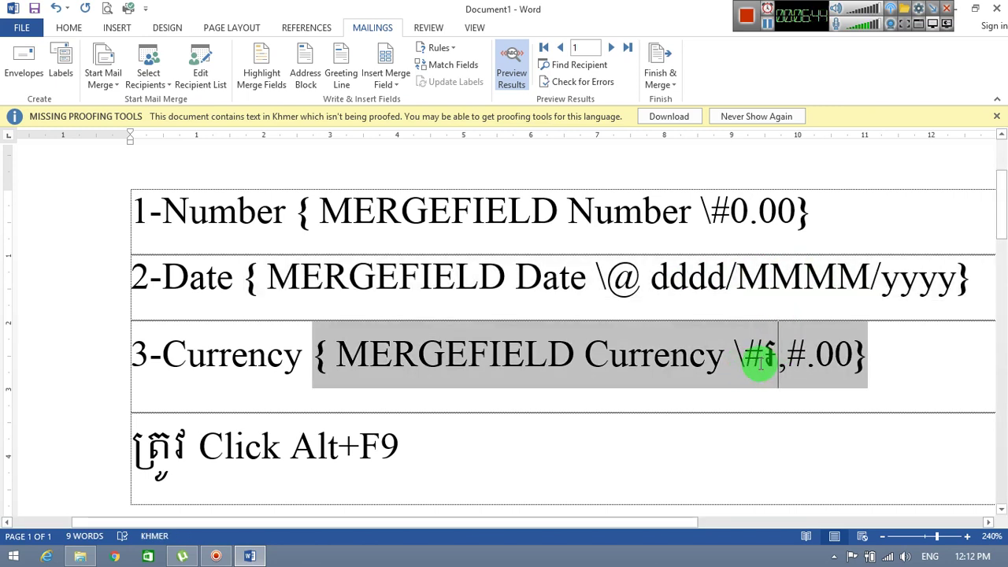
{"action": "key", "text": "BackSpace"}
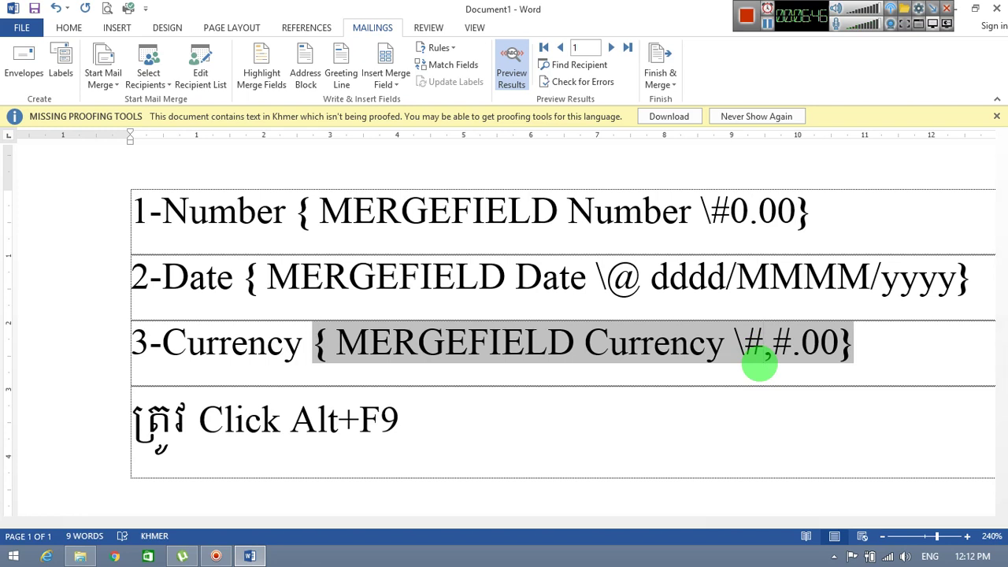
{"action": "type", "text": "$"}
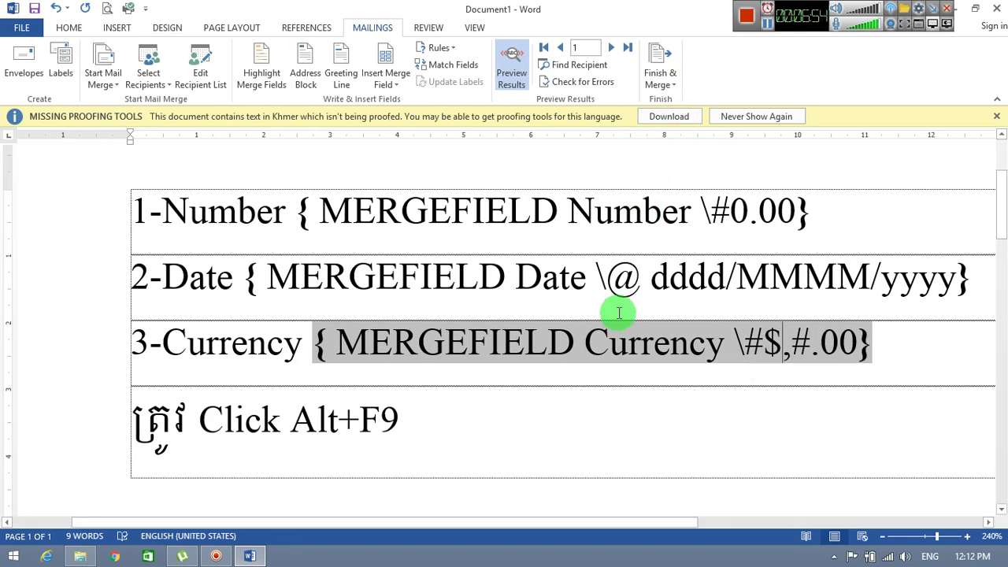
{"action": "key", "text": "alt+F9"}
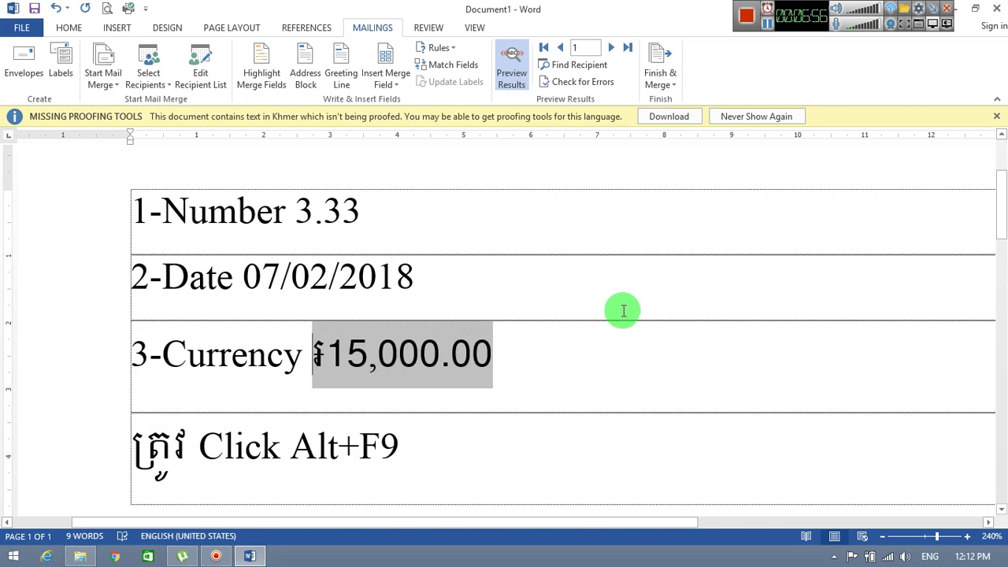
Toggle Preview Results to refresh the merge to Wednesday/February/2018 and $15,000.00, leaving it off
{"action": "left_click", "coordinate": [512, 69]}
{"action": "left_click", "coordinate": [511, 69]}
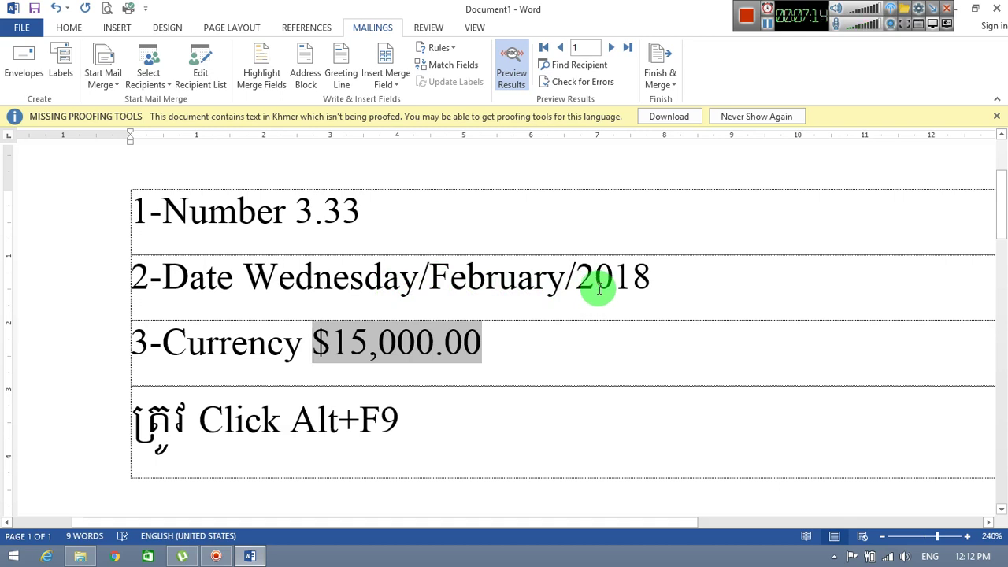
{"action": "left_click", "coordinate": [512, 65]}
Insert -dd after dddd in the Date field code, making it dddd-dd/MMMM/yyyy
{"action": "key", "text": "alt+F9"}
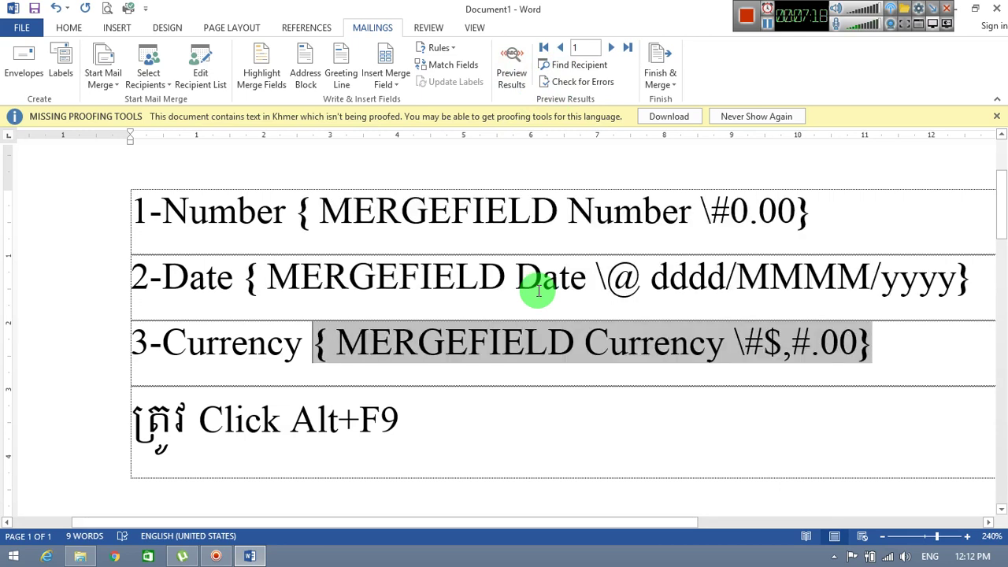
{"action": "left_click", "coordinate": [726, 280]}
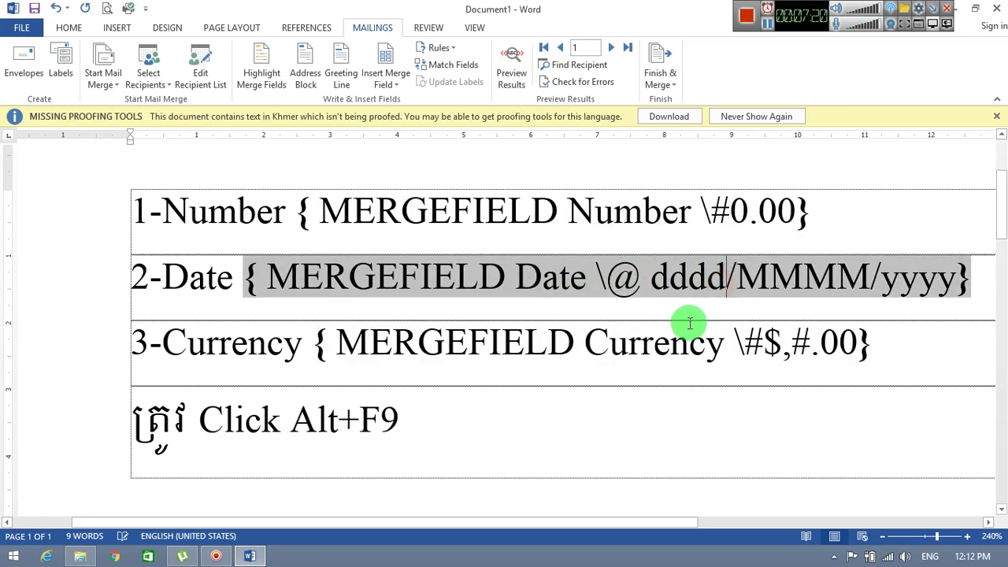
{"action": "type", "text": "-"}
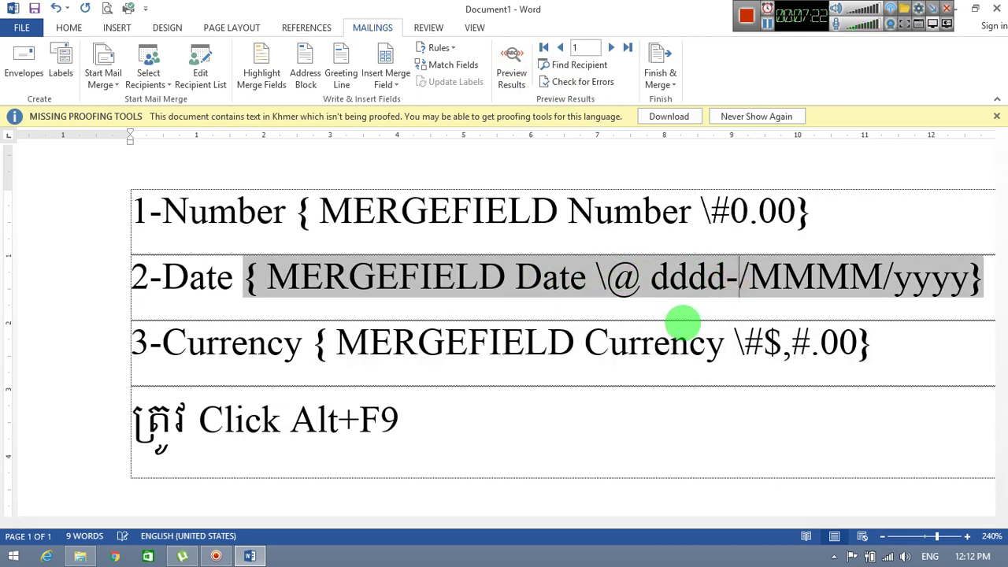
{"action": "type", "text": "dd"}
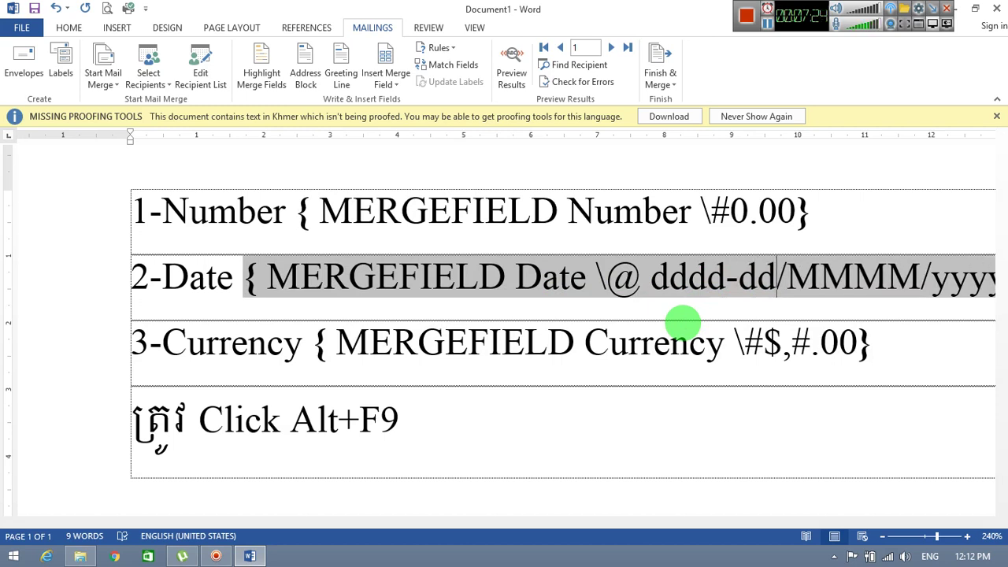
{"action": "left_click", "coordinate": [665, 275]}
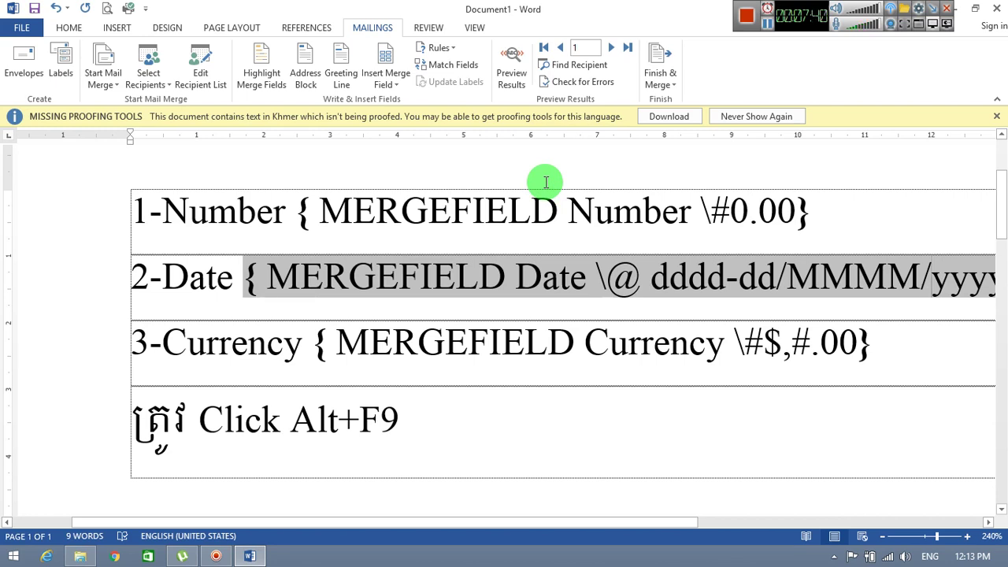
Hide field codes, turn on Preview Results and advance three recipient records
{"action": "key", "text": "alt+F9"}
{"action": "left_click", "coordinate": [512, 63]}
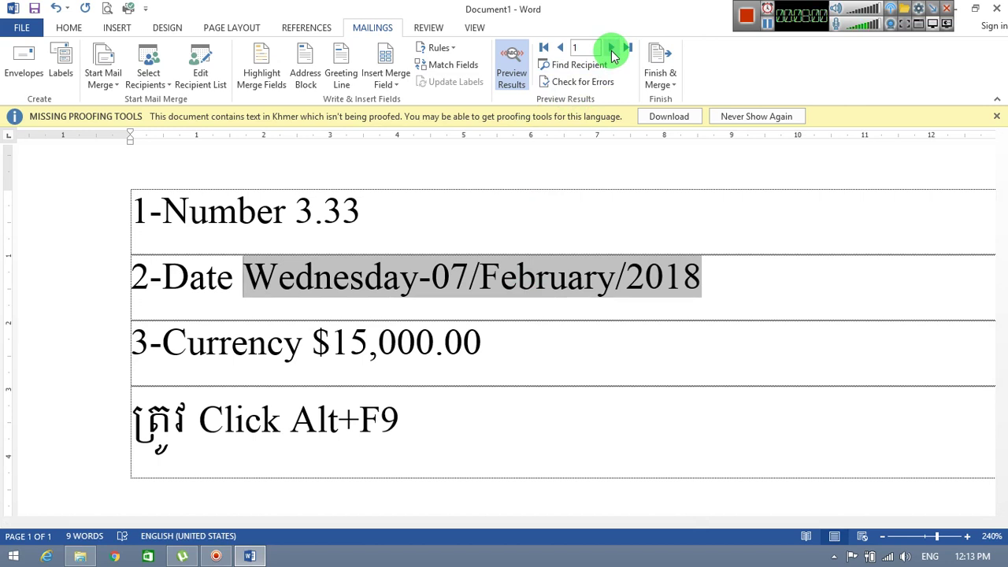
{"action": "left_click", "coordinate": [612, 50]}
{"action": "left_click", "coordinate": [611, 51]}
{"action": "left_click", "coordinate": [611, 50]}
{"action": "left_click", "coordinate": [612, 51]}
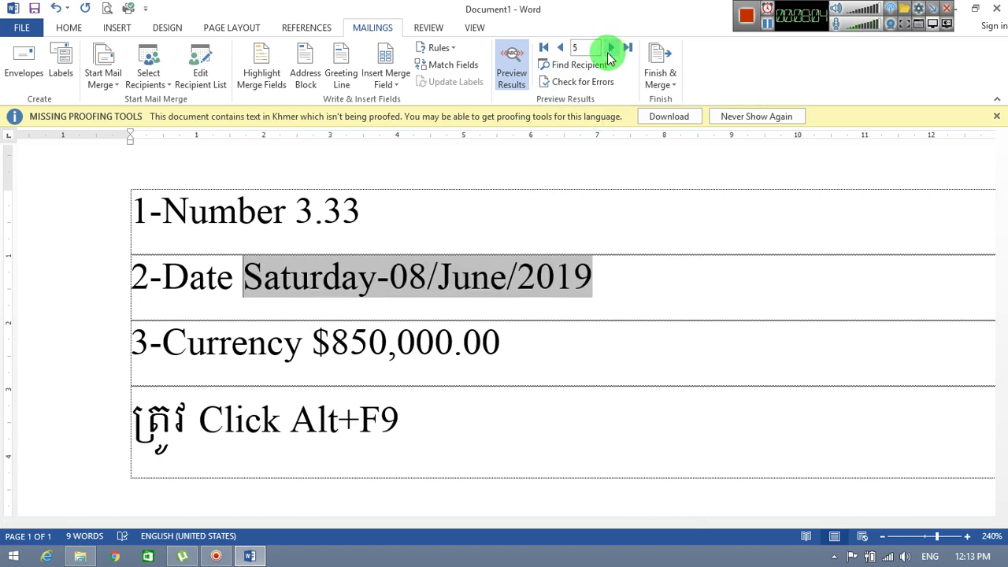
Jump back to record 1, step through two records, then turn Preview Results off
{"action": "left_click", "coordinate": [568, 47]}
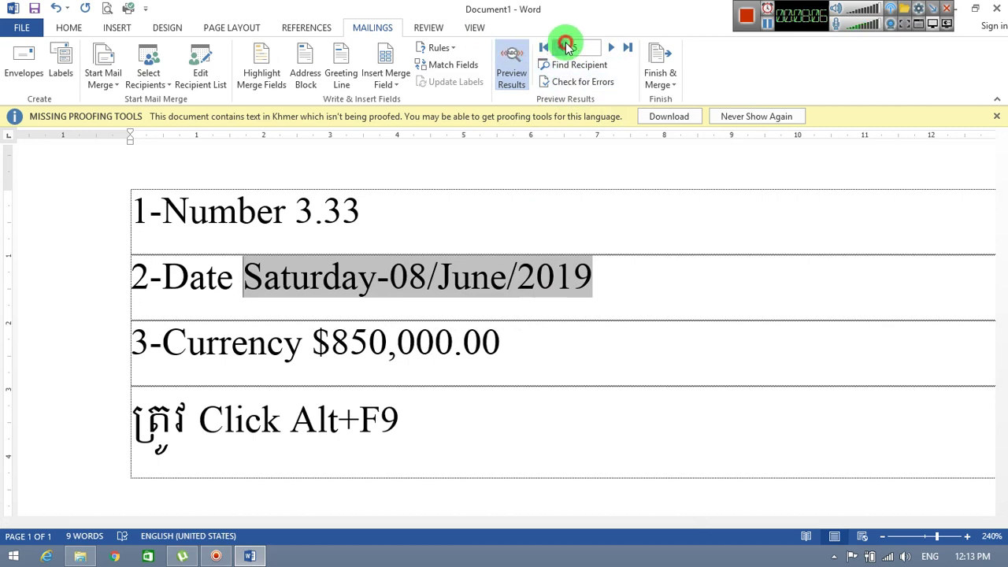
{"action": "type", "text": "1"}
{"action": "key", "text": "Return"}
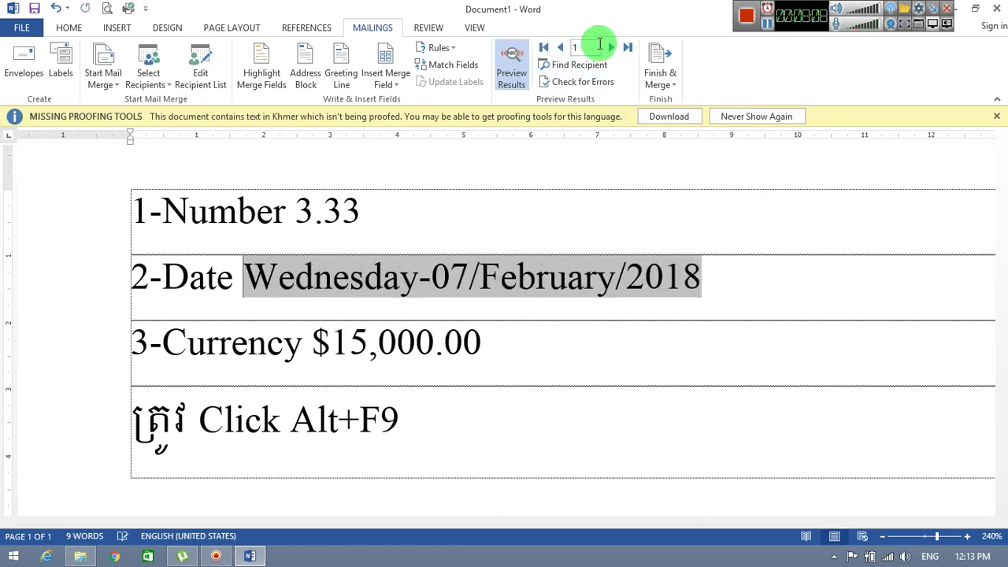
{"action": "left_click", "coordinate": [610, 47]}
{"action": "left_click", "coordinate": [610, 47]}
{"action": "left_click", "coordinate": [610, 48]}
{"action": "left_click", "coordinate": [611, 48]}
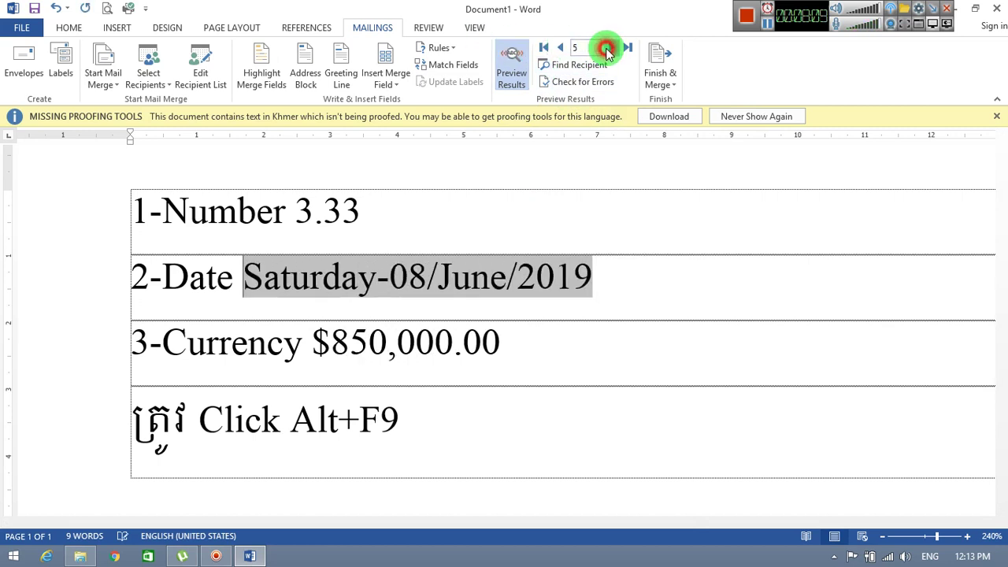
{"action": "left_click", "coordinate": [518, 70]}
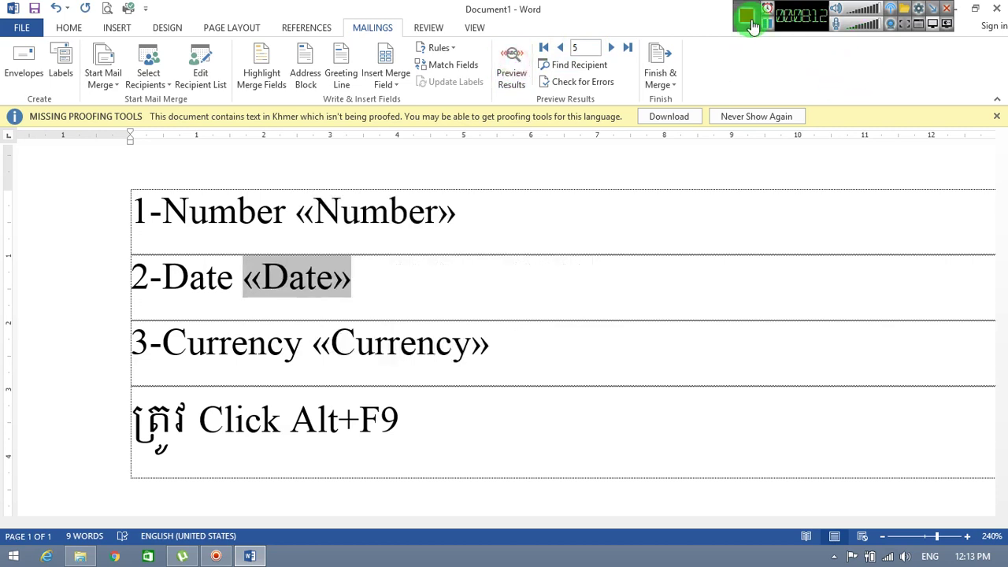